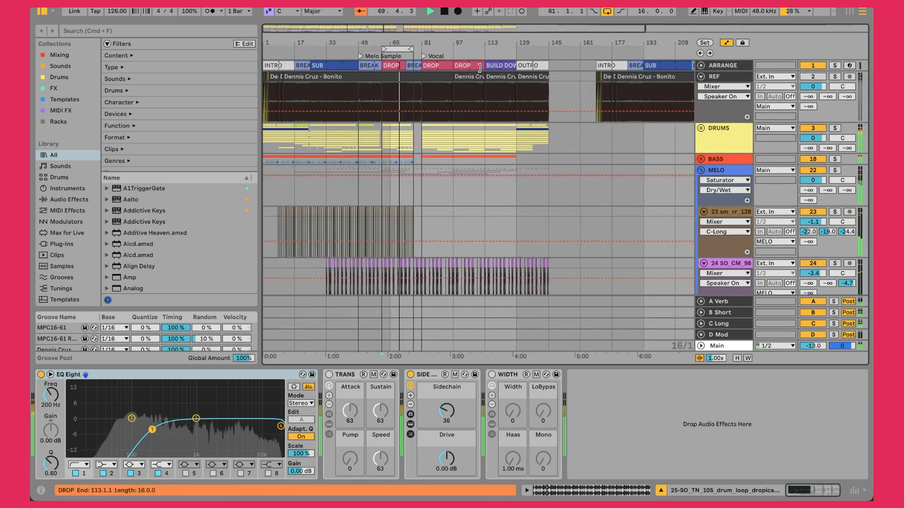
pyautogui.moveTo(272, 38); pyautogui.dragTo(272, 84)
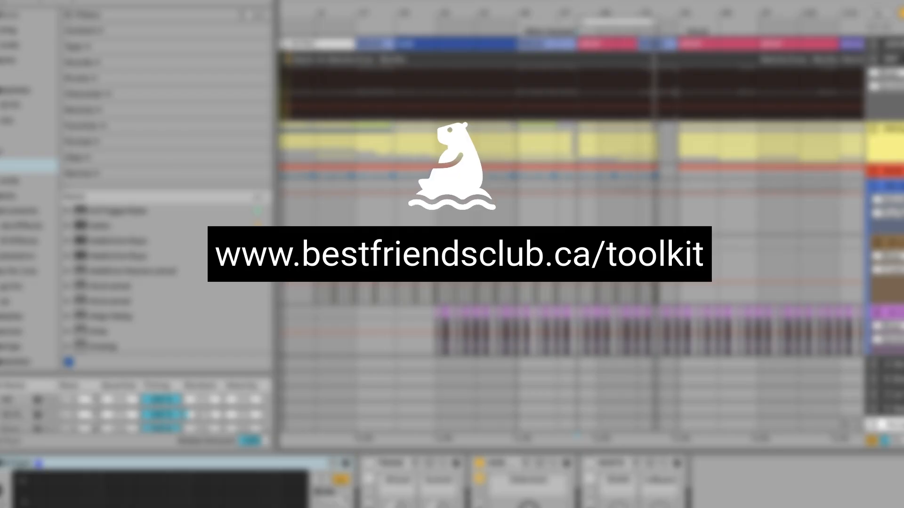
pyautogui.moveTo(301, 12)
pyautogui.mouseDown()
pyautogui.moveTo(301, 5)
pyautogui.moveTo(301, 23)
pyautogui.moveTo(292, 15)
pyautogui.mouseUp()
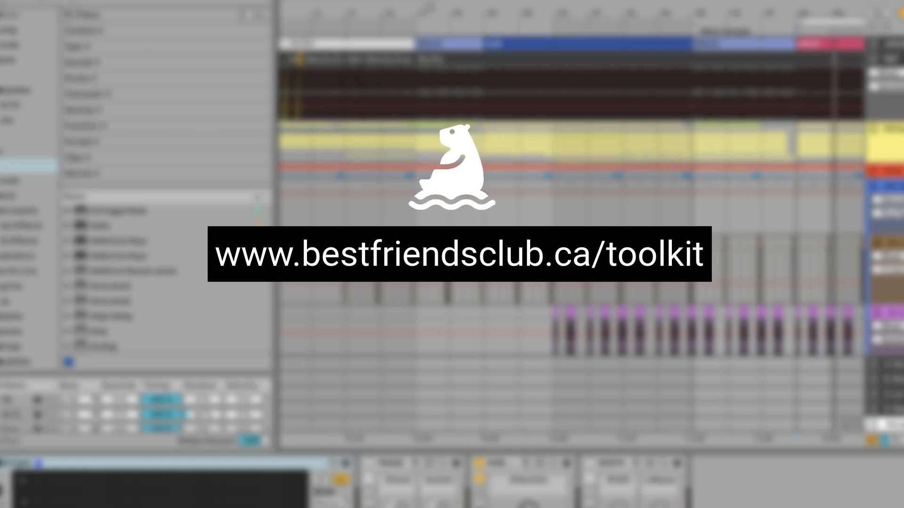
pyautogui.moveTo(530, 13); pyautogui.dragTo(523, 2)
pyautogui.moveTo(382, 9); pyautogui.dragTo(382, 33)
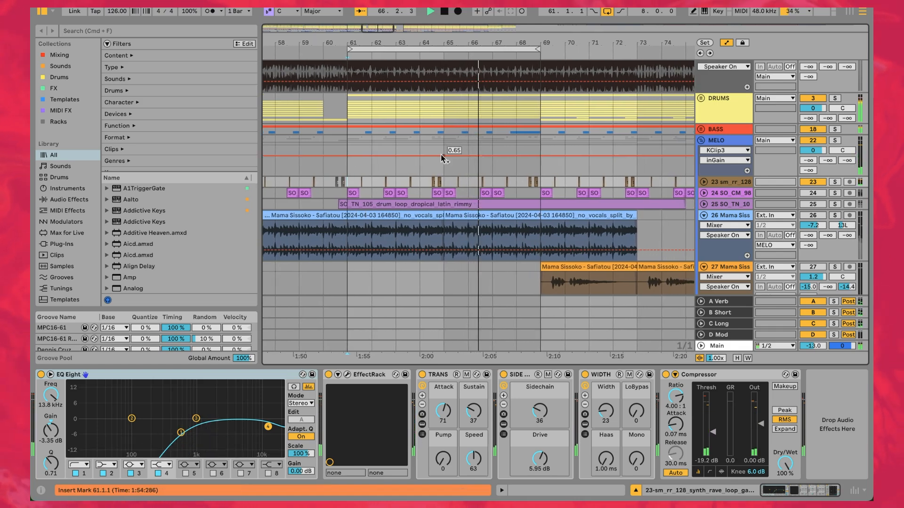
pyautogui.scroll(1, 441, 99)
pyautogui.scroll(3, 441, 99)
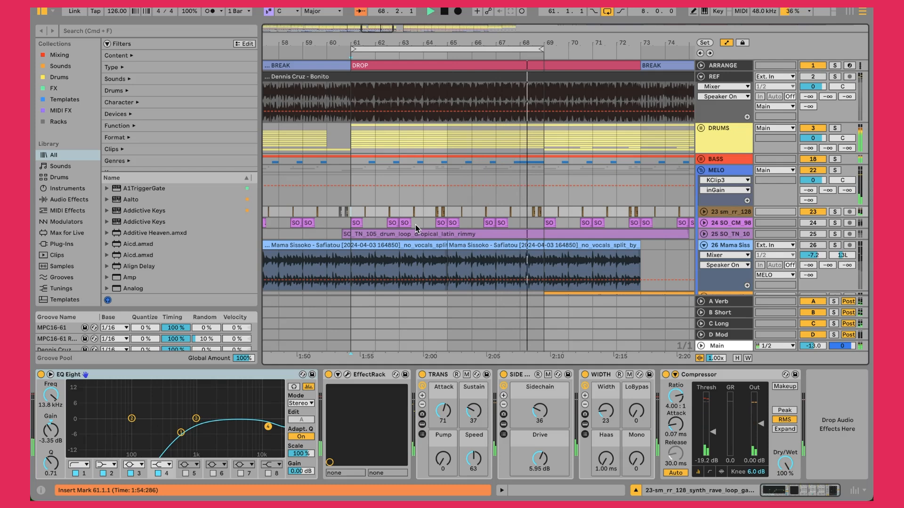
# Step: Show the REF track's Spectrum and place the insert marker at bar 63 in the drop
pyautogui.click(359, 77)
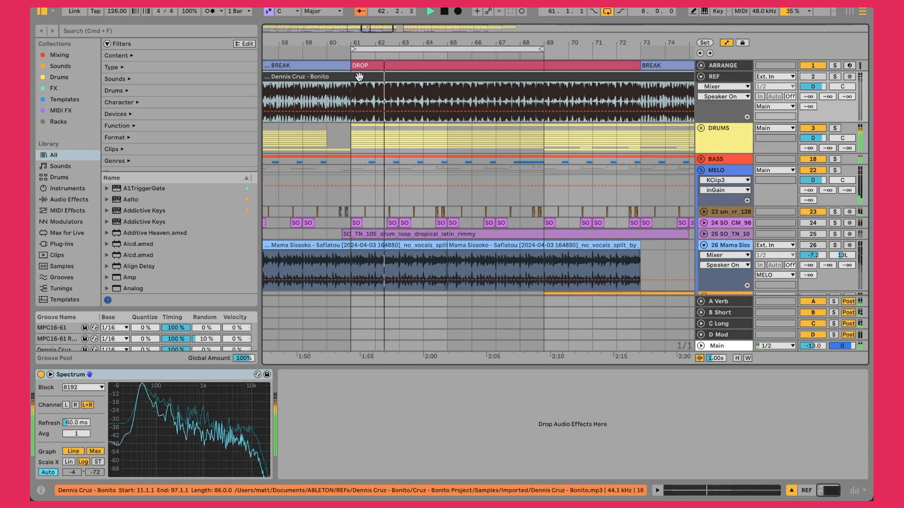
pyautogui.hscroll(-2, 359, 76)
pyautogui.scroll(-1, 359, 77)
pyautogui.click(360, 76)
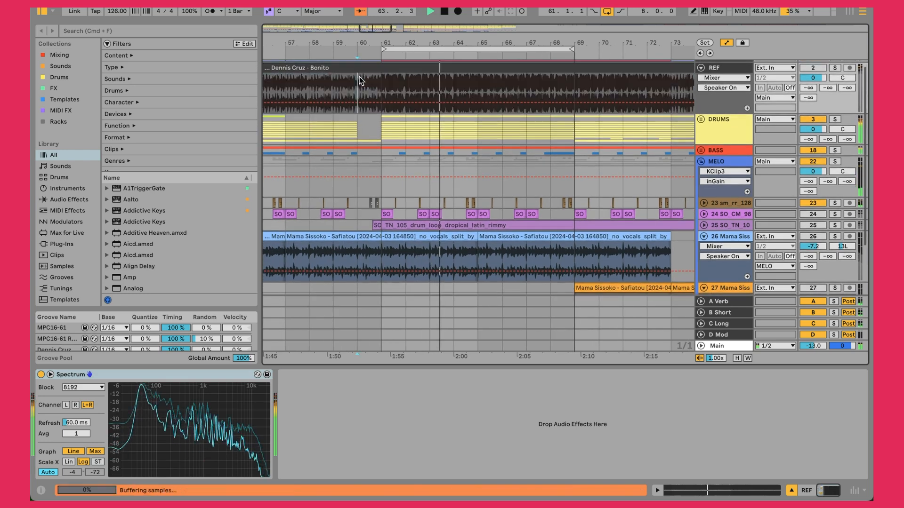
pyautogui.rightClick(430, 63)
pyautogui.click(323, 68)
pyautogui.scroll(1, 418, 69)
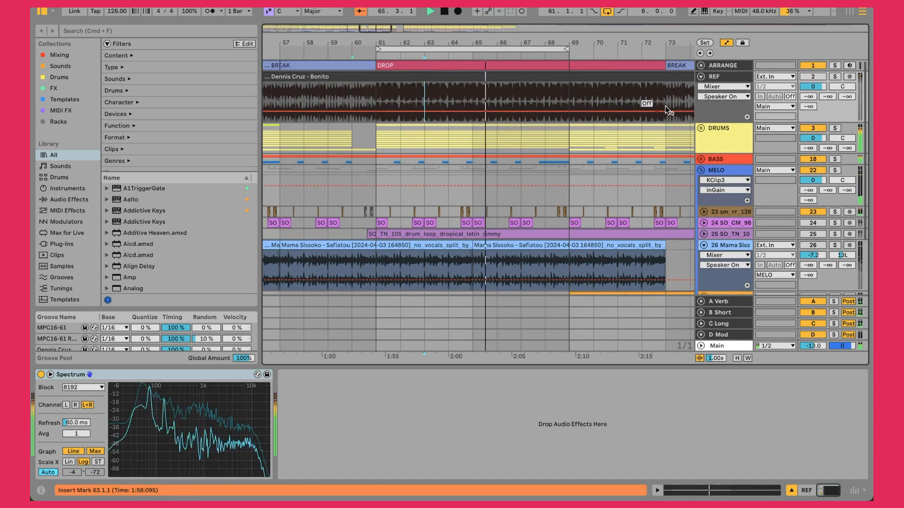
# Step: Compare the Dennis Cruz - Bonito reference with the mix by soloing and unsoloing the REF track twice
pyautogui.click(835, 77)
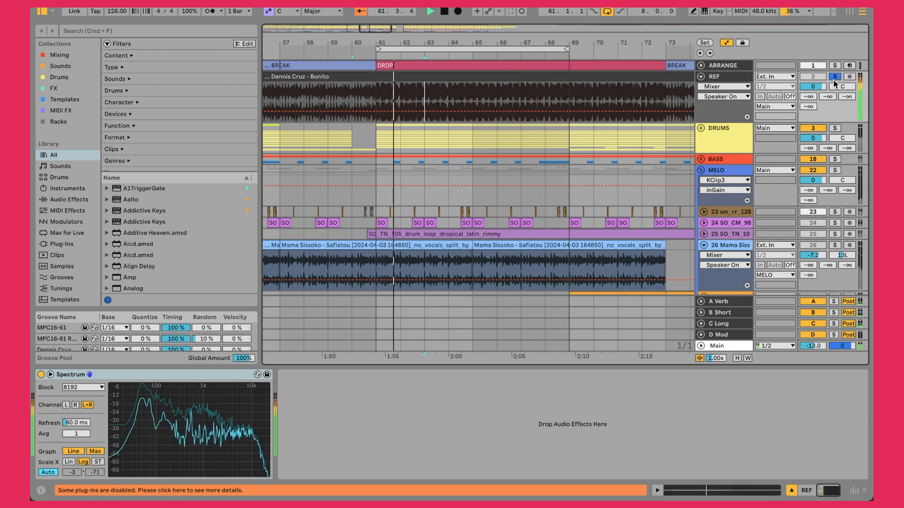
pyautogui.click(833, 77)
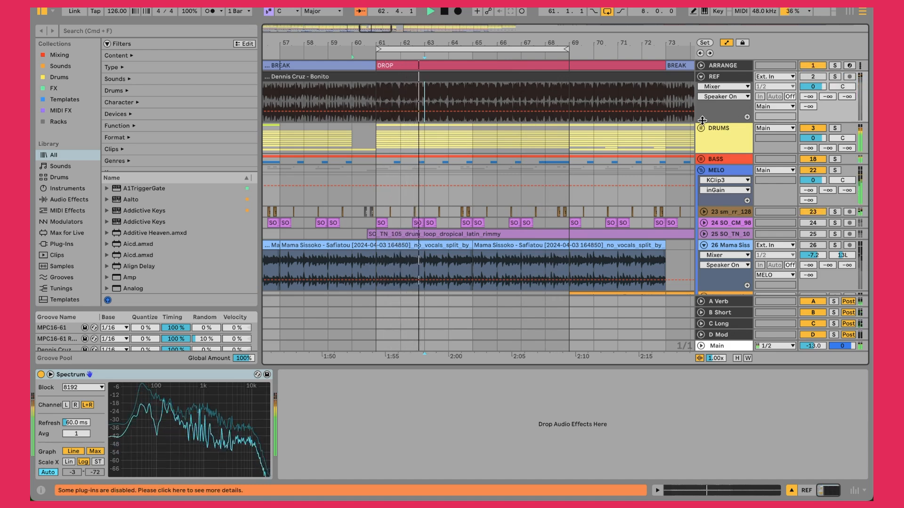
pyautogui.press('s')
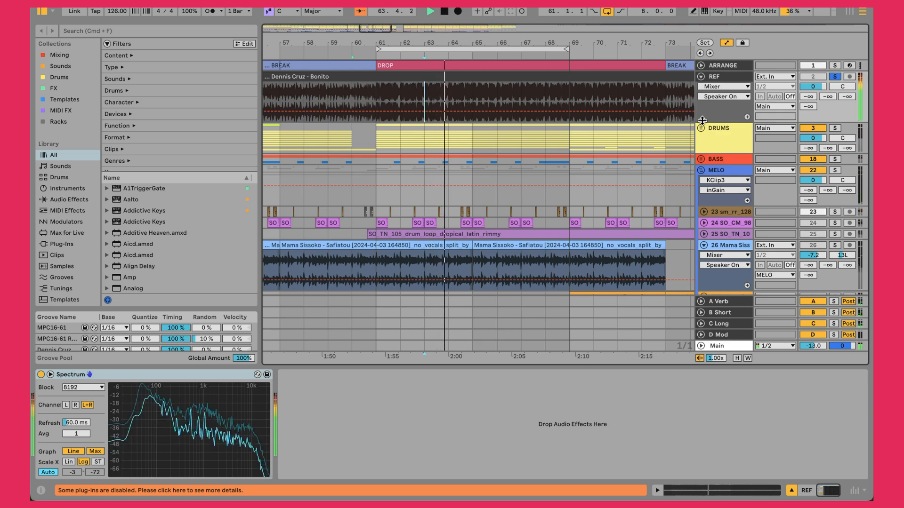
pyautogui.press('s')
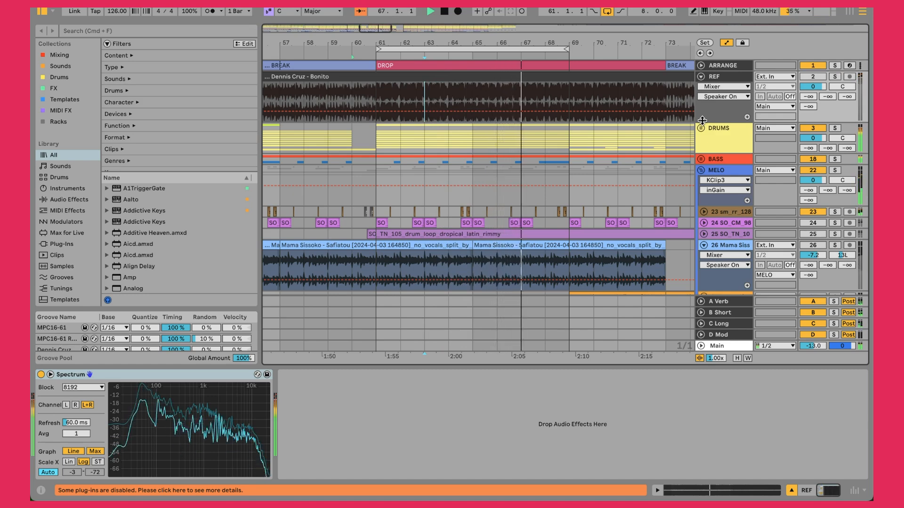
# Step: Unfold track 23 with the synth rave loop, show its device chain, and audition it briefly in solo
pyautogui.scroll(-1, 564, 166)
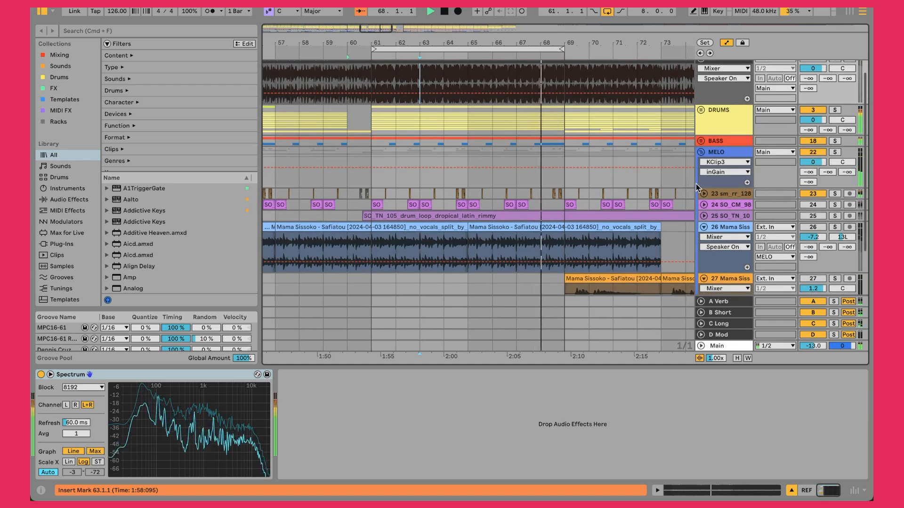
pyautogui.click(704, 193)
pyautogui.scroll(-1, 478, 198)
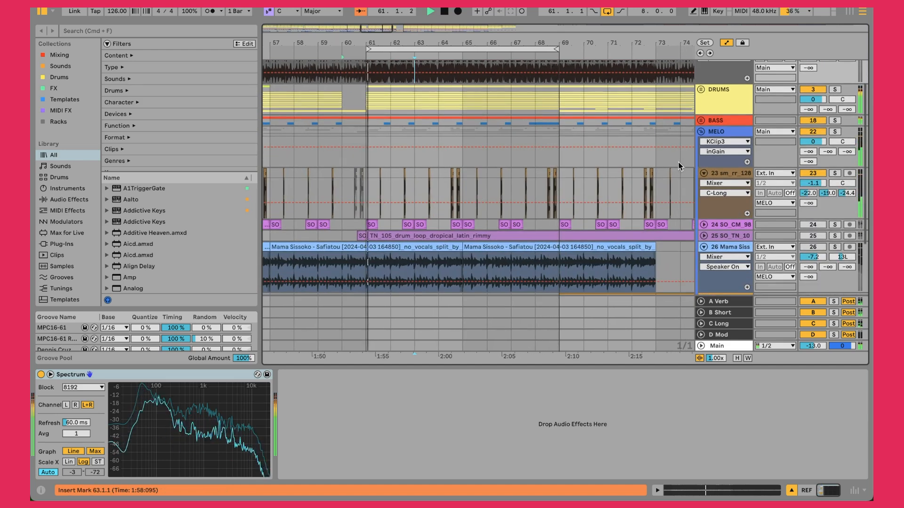
pyautogui.click(722, 173)
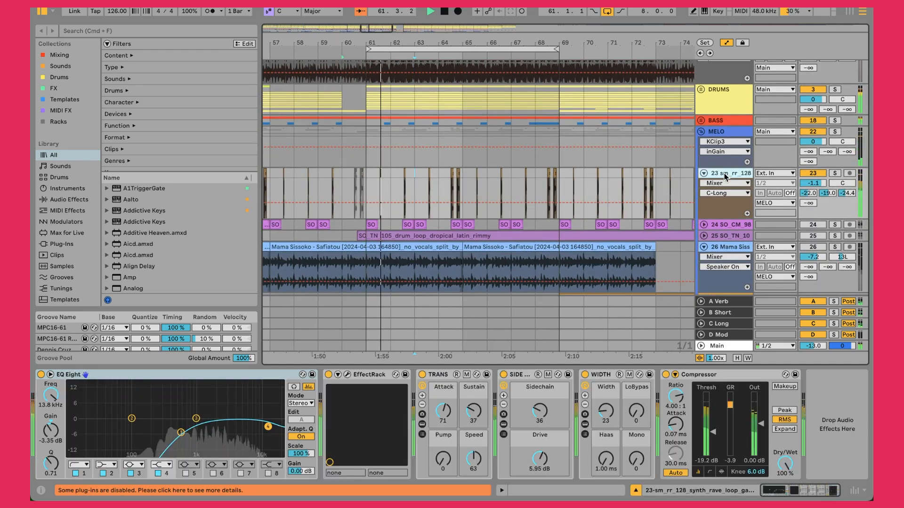
pyautogui.click(836, 173)
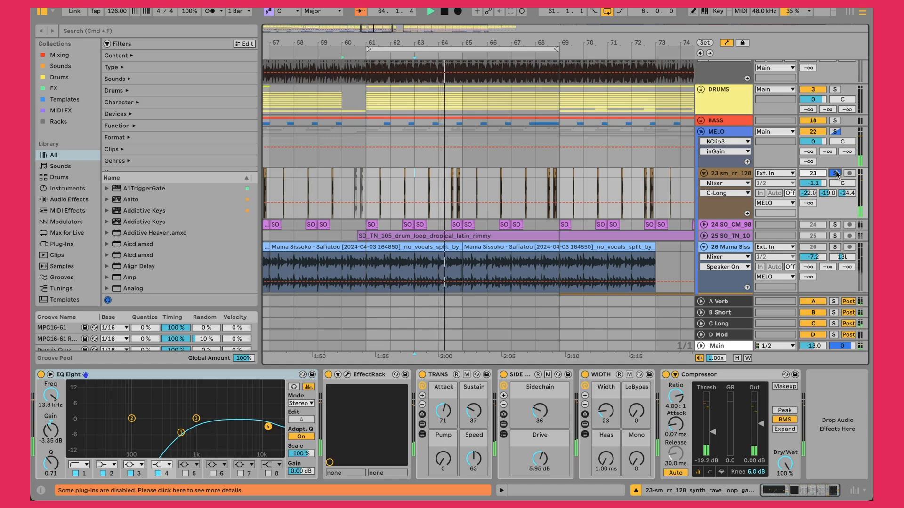
pyautogui.click(835, 173)
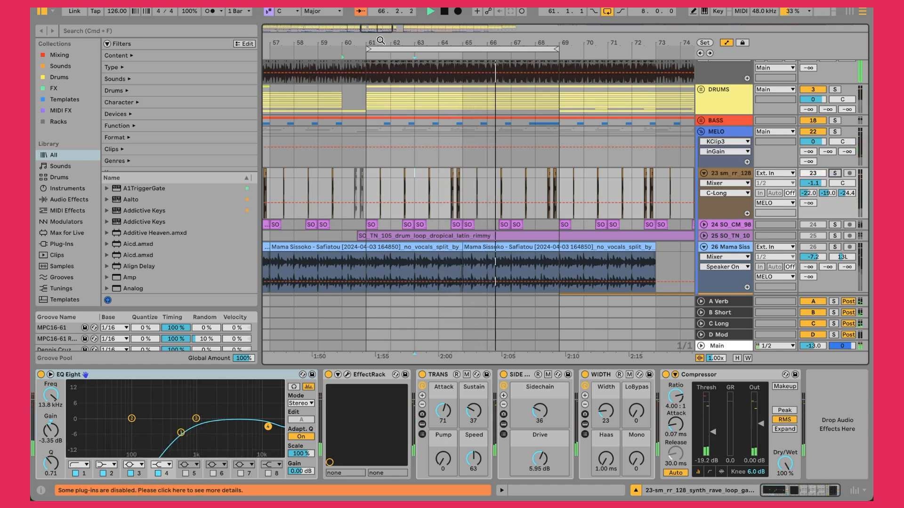
# Step: Stop playback and restart it from bar 25, at the start of the SUB section
pyautogui.moveTo(380, 40)
pyautogui.mouseDown()
pyautogui.moveTo(381, 30)
pyautogui.moveTo(484, 24)
pyautogui.mouseUp()
pyautogui.press('space')
pyautogui.hscroll(-10, 421, 128)
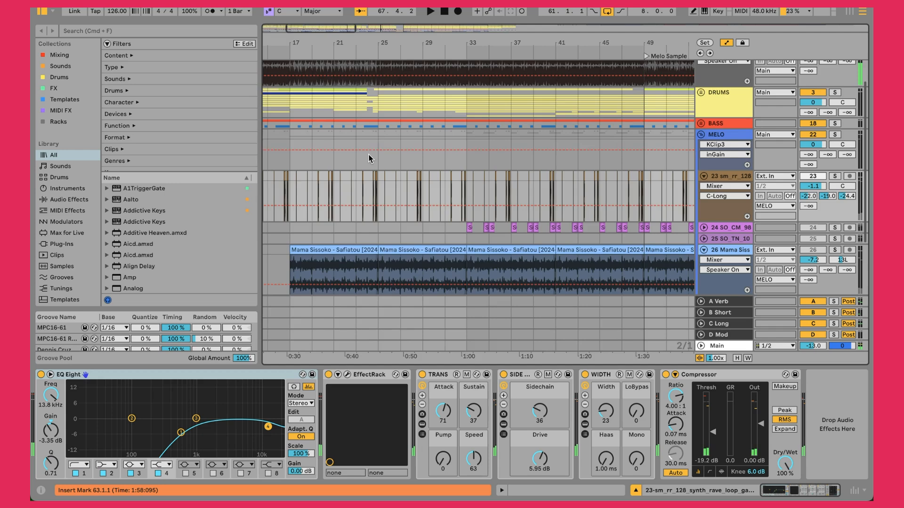
pyautogui.hscroll(-5, 369, 158)
pyautogui.click(442, 142)
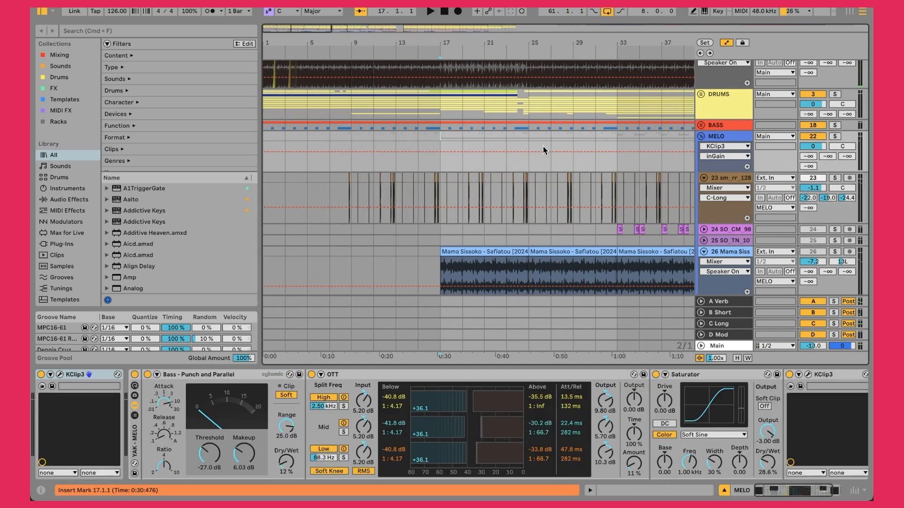
pyautogui.scroll(3, 541, 148)
pyautogui.click(530, 171)
pyautogui.press('space')
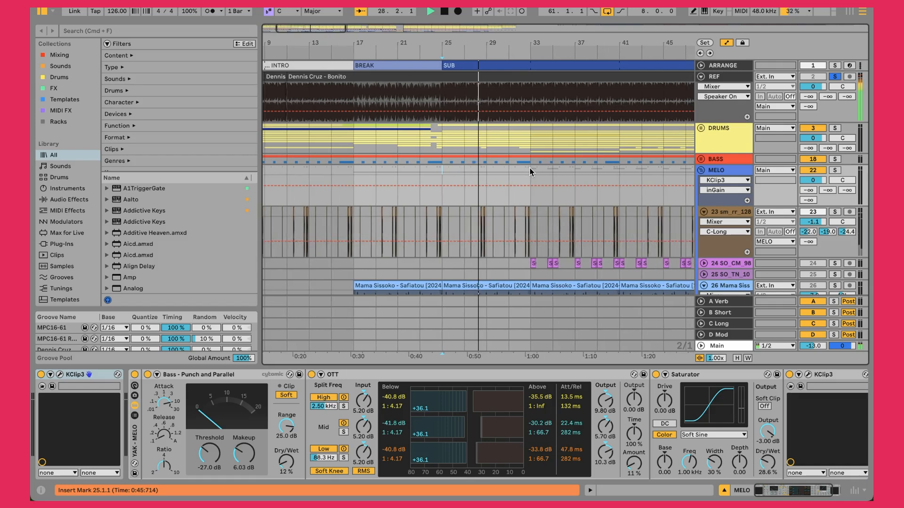
# Step: Display the device chain of the synth rave loop on track 23 during playback
pyautogui.hscroll(10, 529, 172)
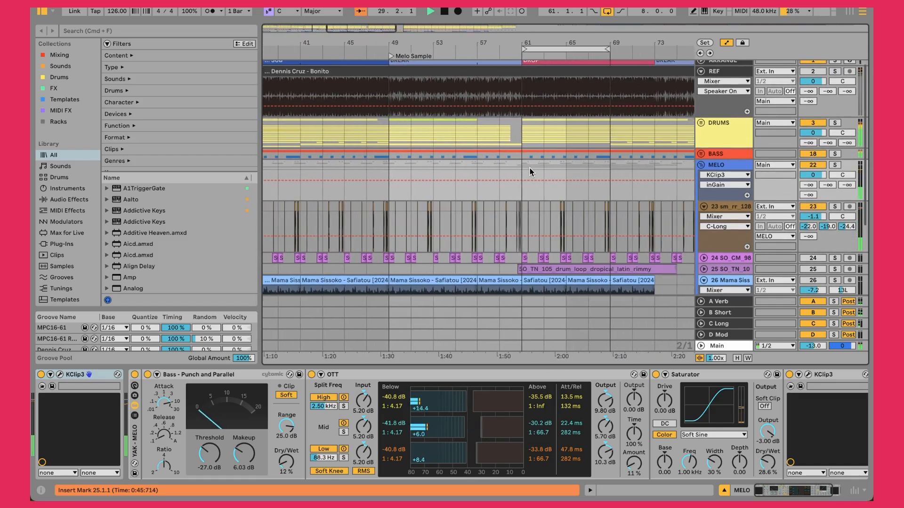
pyautogui.hscroll(-10, 530, 171)
pyautogui.scroll(-3, 529, 172)
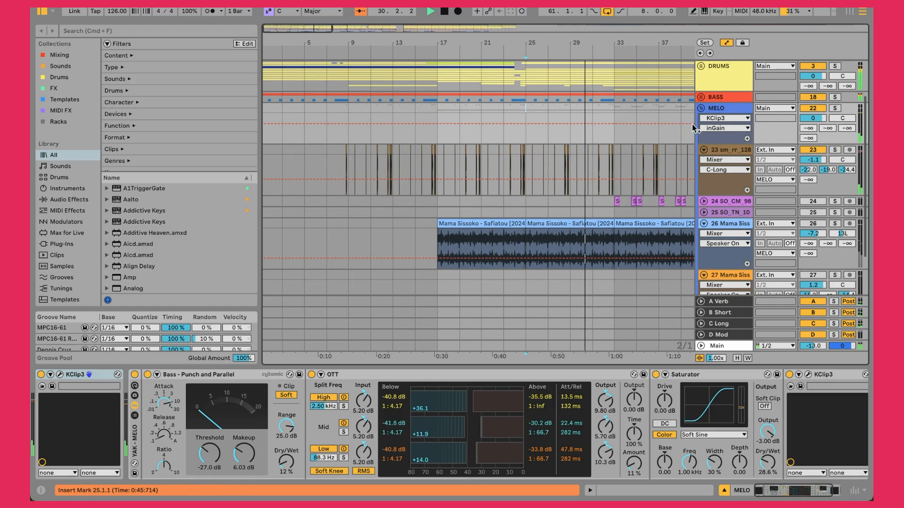
pyautogui.click(725, 155)
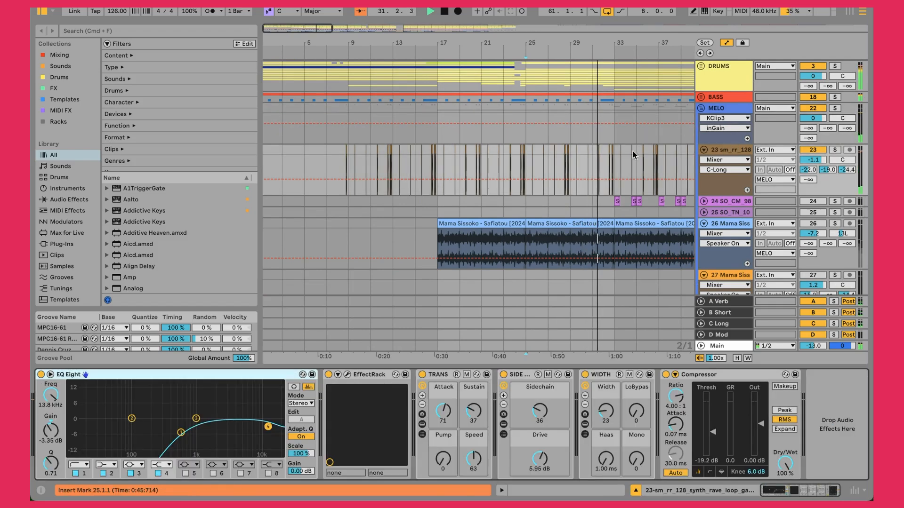
# Step: Examine the chopped synth rave clips on track 23 between bars 29 and 33, selecting them one by one
pyautogui.scroll(3, 633, 155)
pyautogui.moveTo(547, 42); pyautogui.dragTo(370, 41)
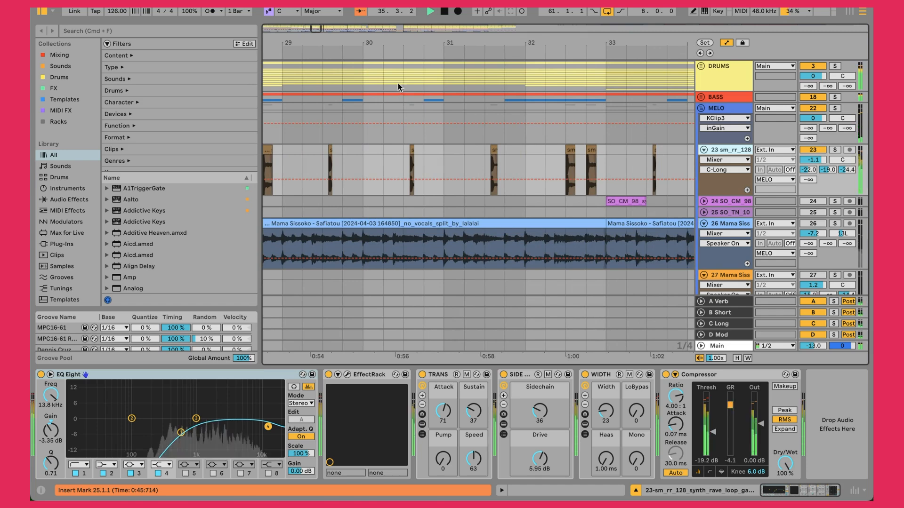
pyautogui.scroll(-2, 372, 105)
pyautogui.click(335, 150)
pyautogui.click(401, 151)
pyautogui.click(470, 151)
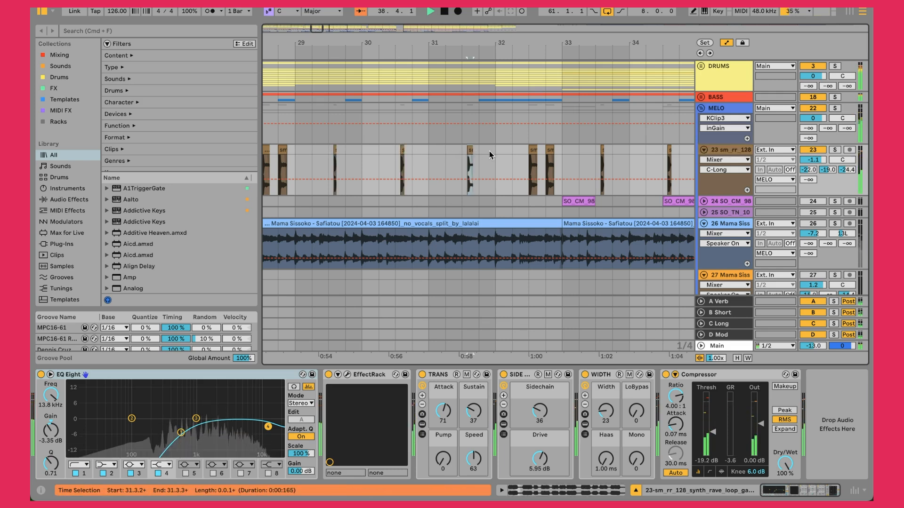
pyautogui.click(534, 151)
pyautogui.click(549, 150)
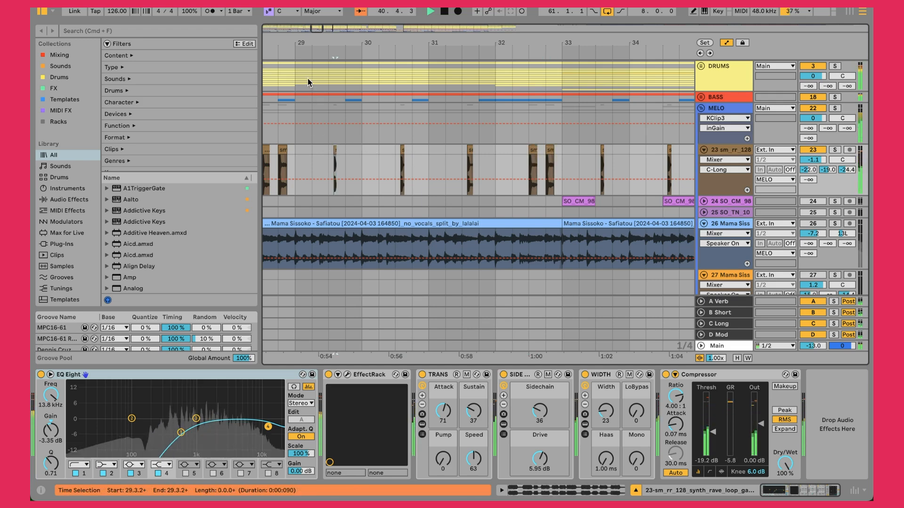
pyautogui.moveTo(307, 43); pyautogui.dragTo(307, 61)
pyautogui.click(331, 120)
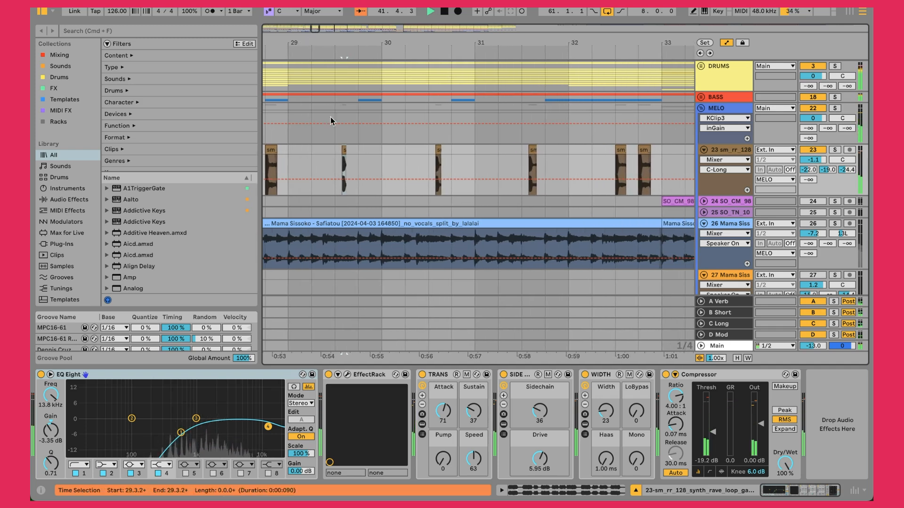
pyautogui.click(343, 151)
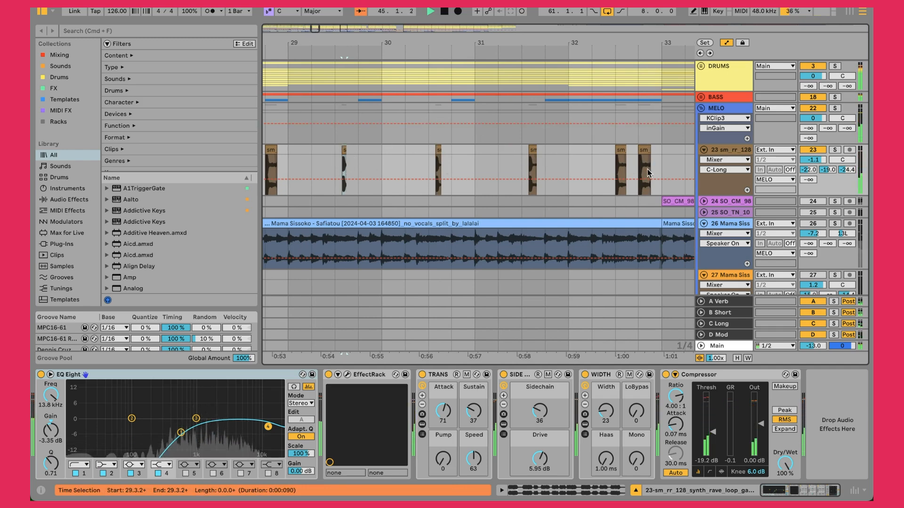
# Step: Open track 23's EffectRack plug-in window to view its PanMan module, and close the window again
pyautogui.moveTo(504, 38); pyautogui.dragTo(504, 11)
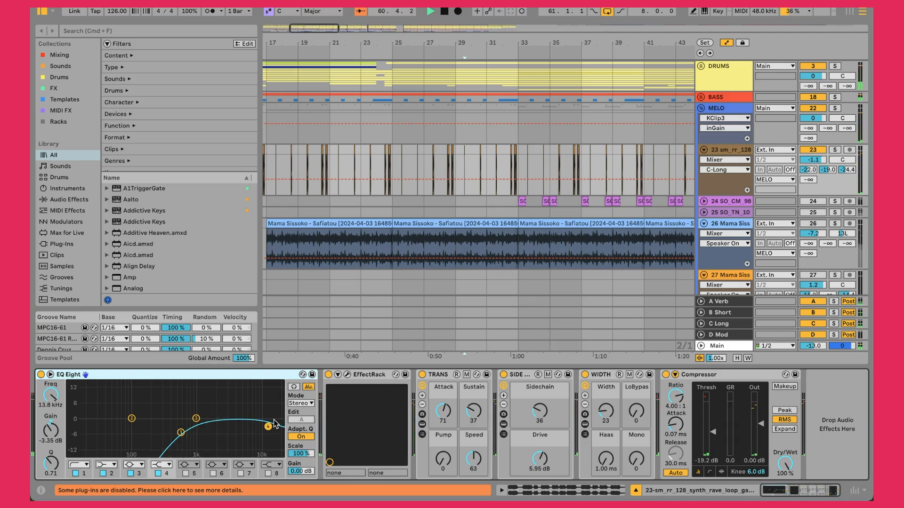
pyautogui.click(347, 377)
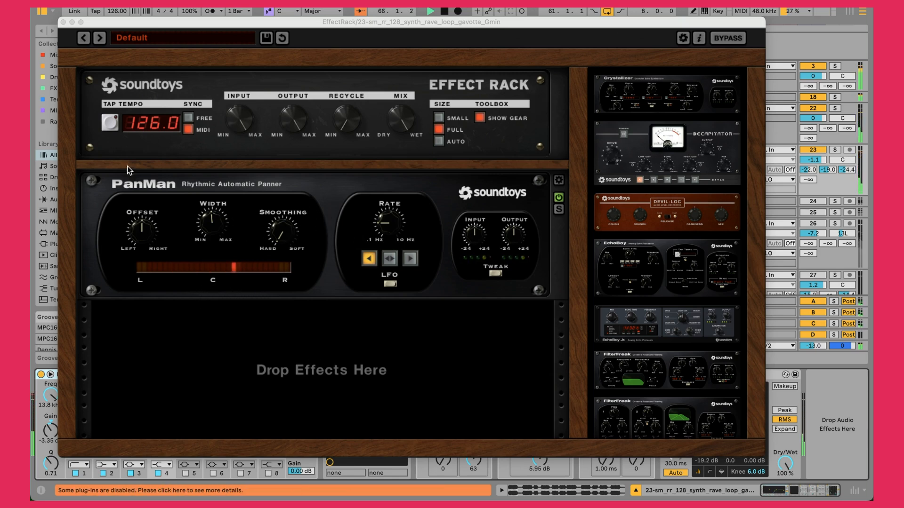
pyautogui.click(63, 22)
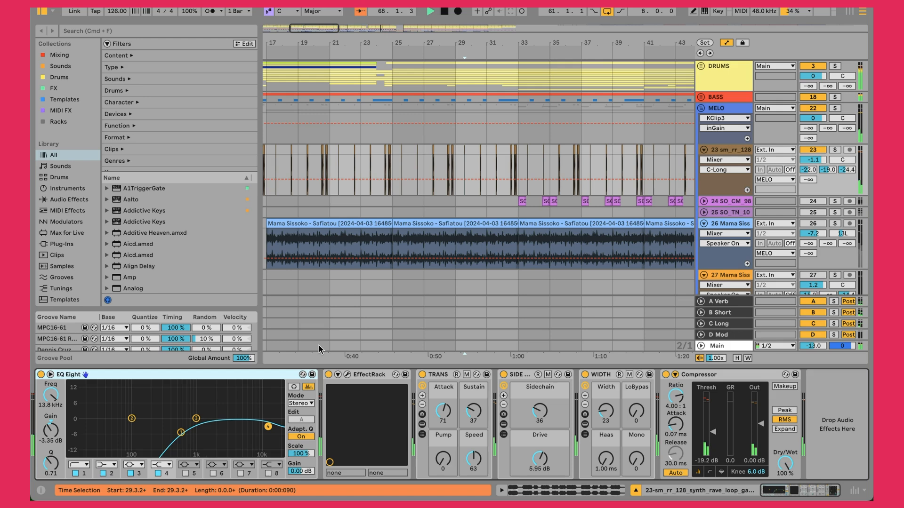
# Step: Expand the TRANS rack to inspect its kHs Transient Shaper plug-in window, and collapse the rack again
pyautogui.click(425, 418)
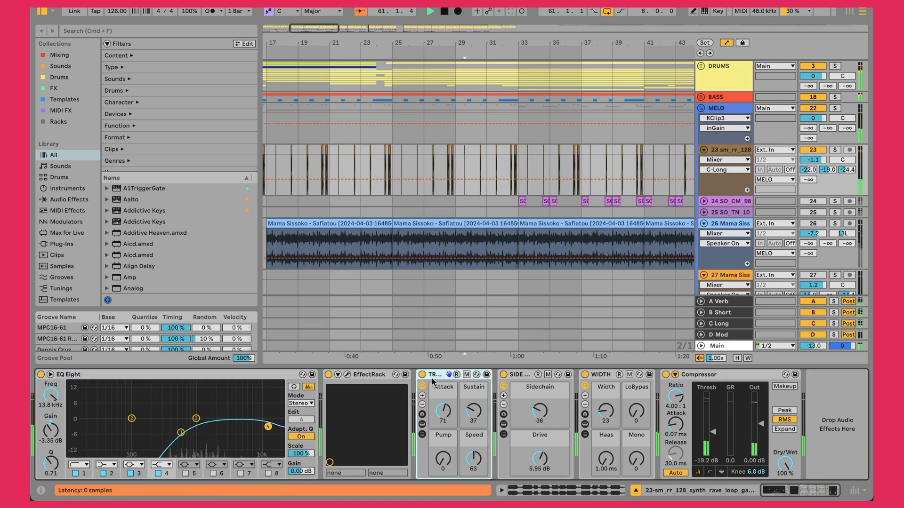
pyautogui.click(423, 424)
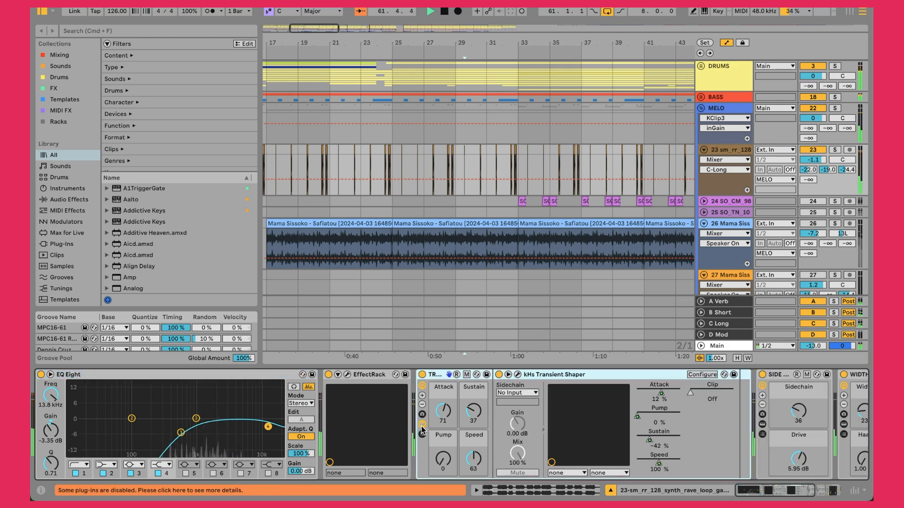
pyautogui.click(517, 376)
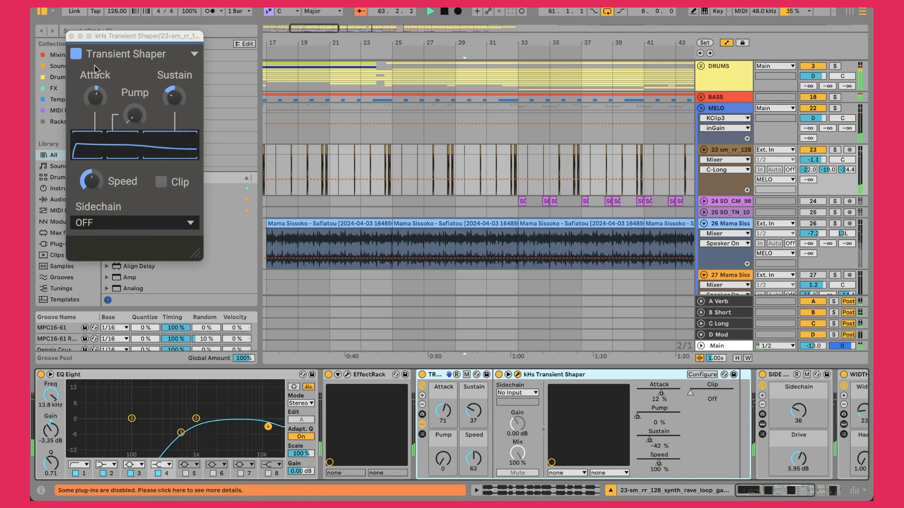
pyautogui.click(71, 35)
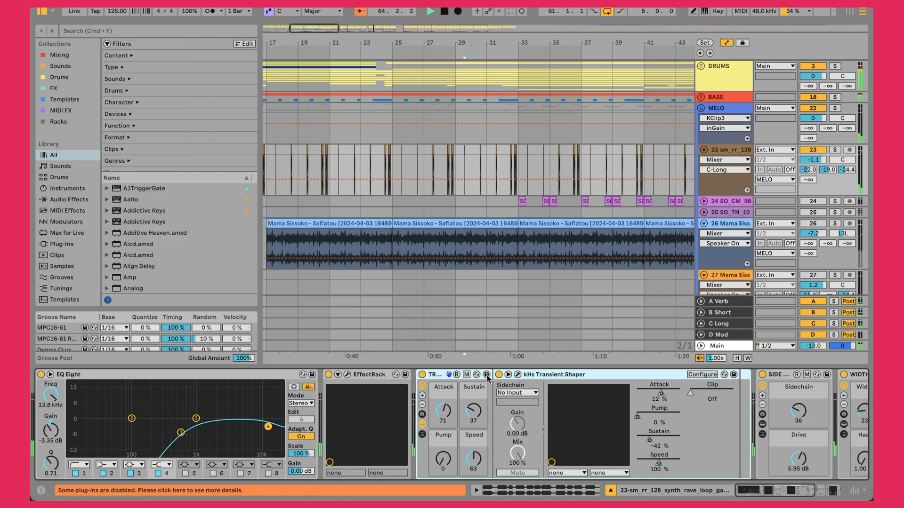
pyautogui.click(422, 425)
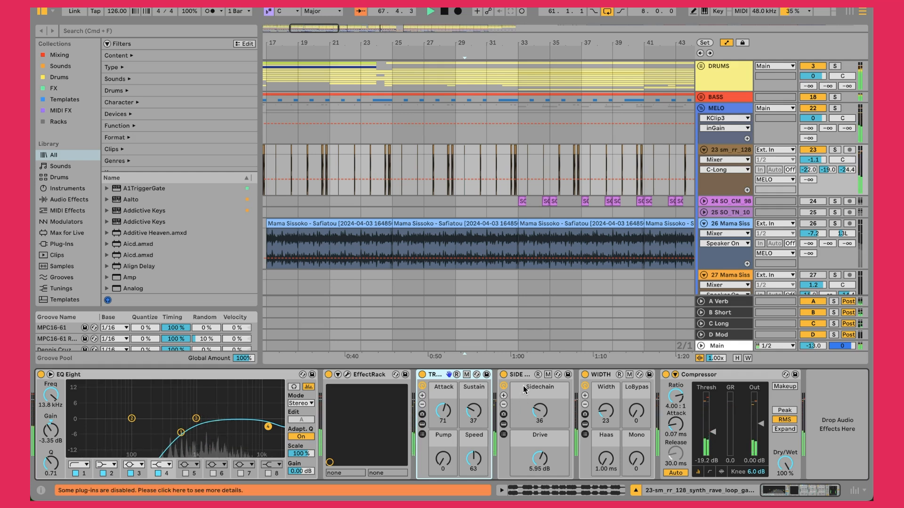
# Step: Expand the SIDECHAIN rack on track 23 to inspect its Utility and Shaper devices, and collapse the rack again
pyautogui.click(532, 433)
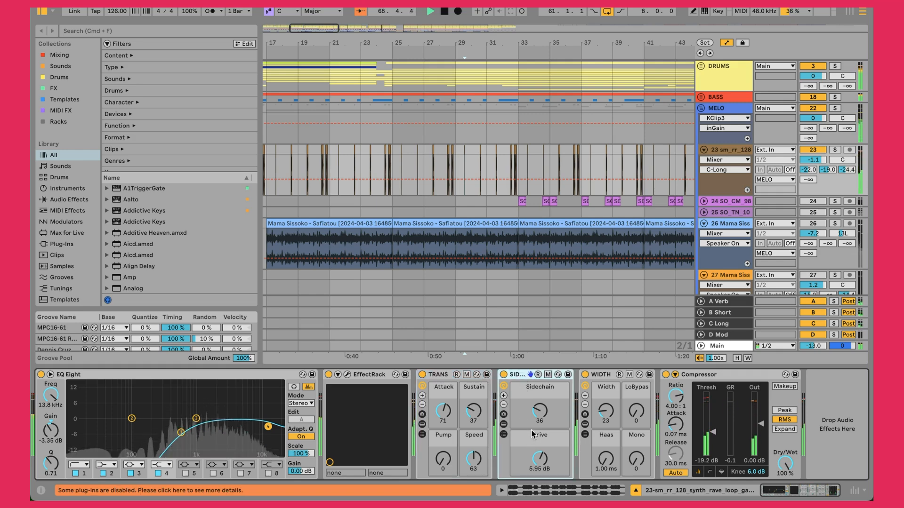
pyautogui.click(504, 425)
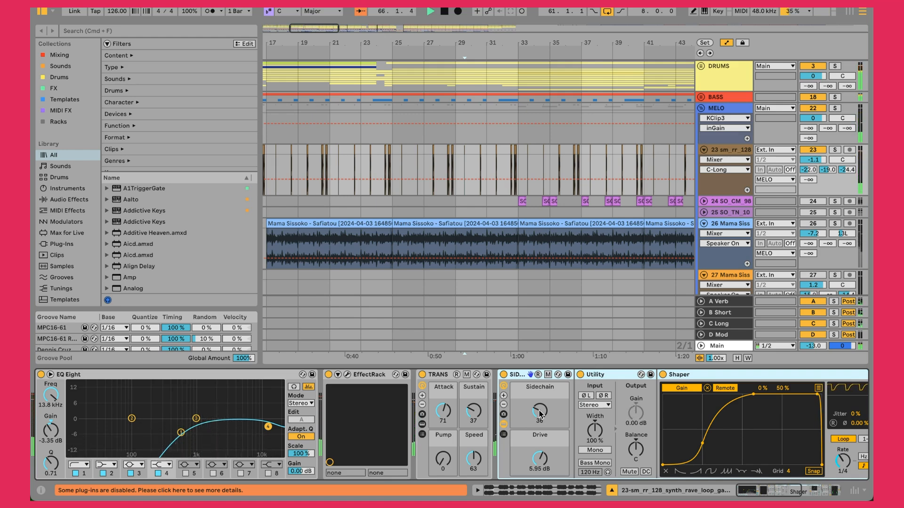
pyautogui.hscroll(5, 540, 414)
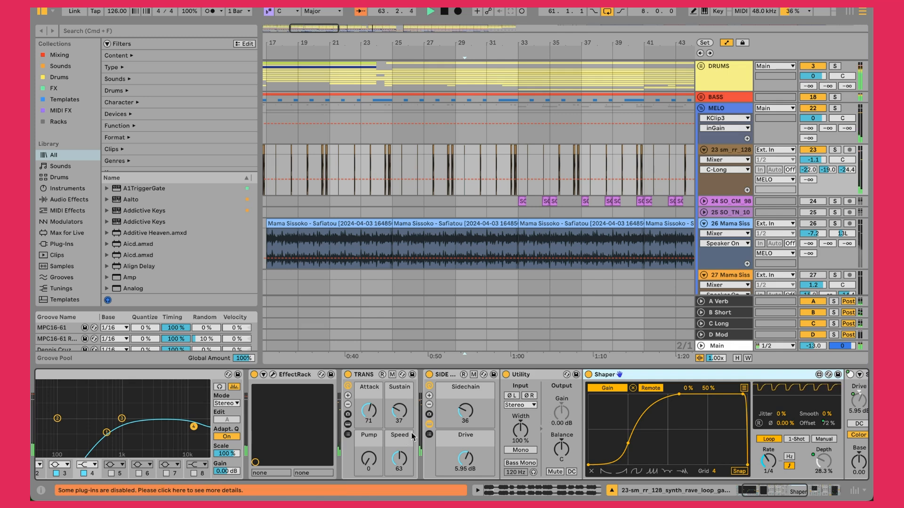
pyautogui.click(428, 424)
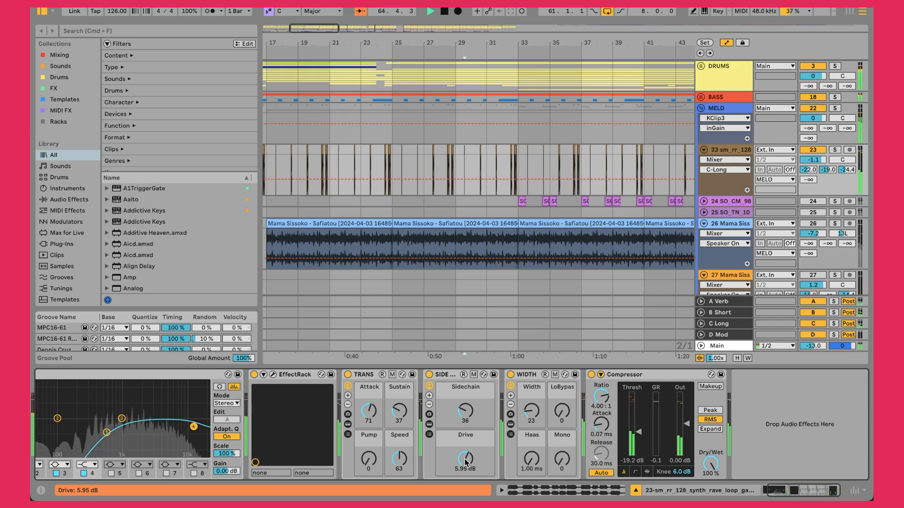
# Step: Expand the WIDTH rack to view its Wider plug-in window, close the window, and collapse the rack again
pyautogui.click(528, 375)
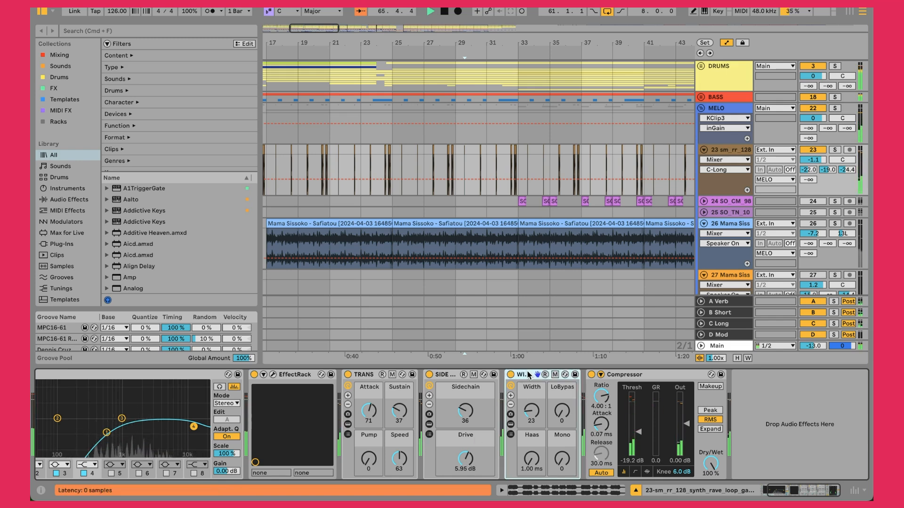
pyautogui.click(512, 425)
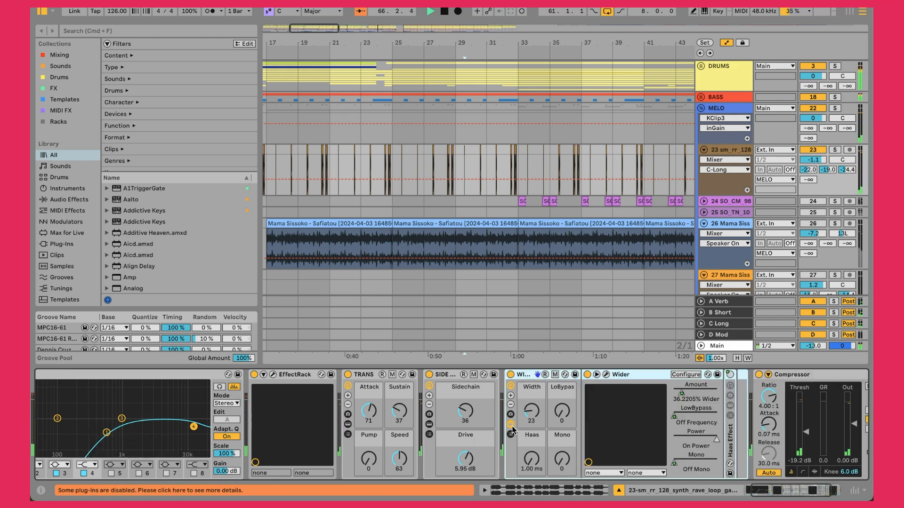
pyautogui.click(606, 375)
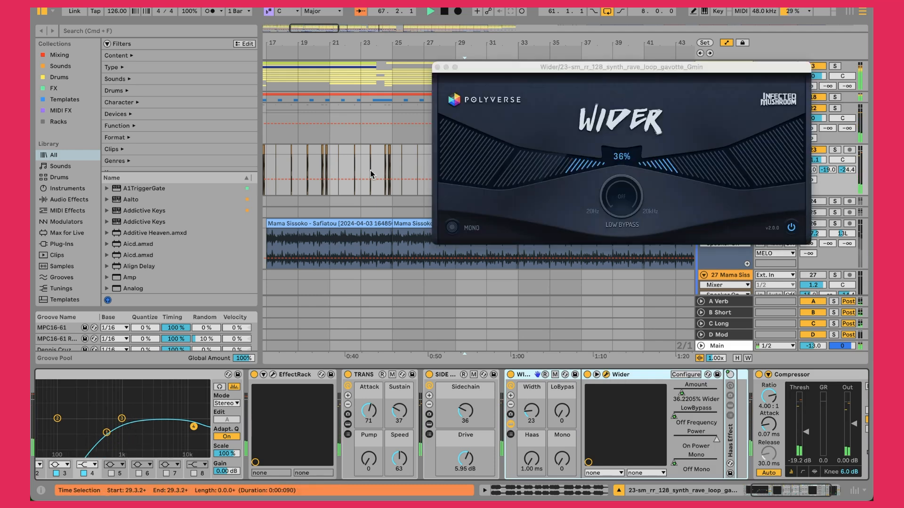
pyautogui.click(437, 68)
pyautogui.click(510, 425)
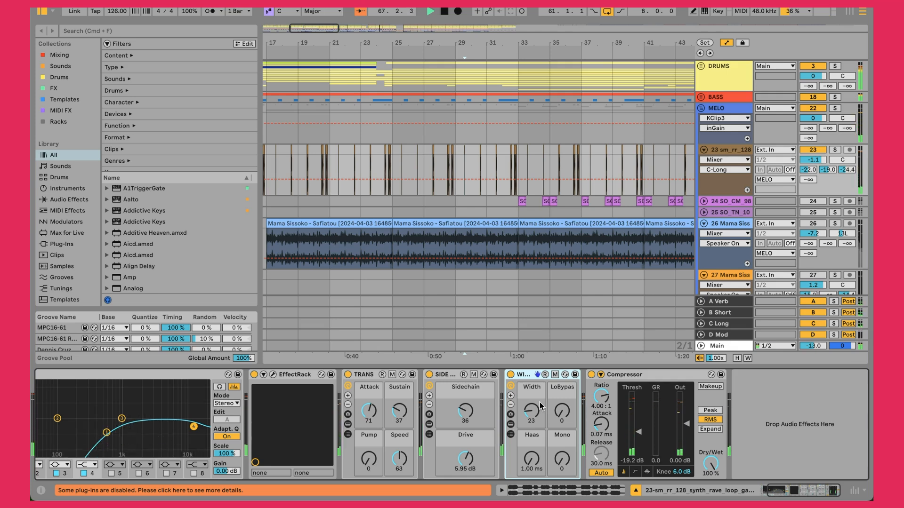
# Step: Review track 23's effect chain device by device: Compressor, EQ Eight, EffectRack and the TRANS rack
pyautogui.click(673, 379)
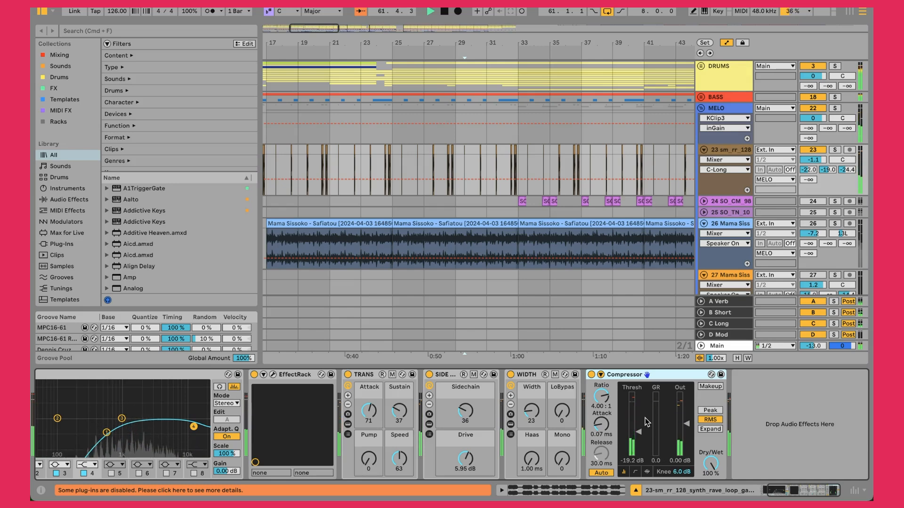
pyautogui.hscroll(-5, 404, 401)
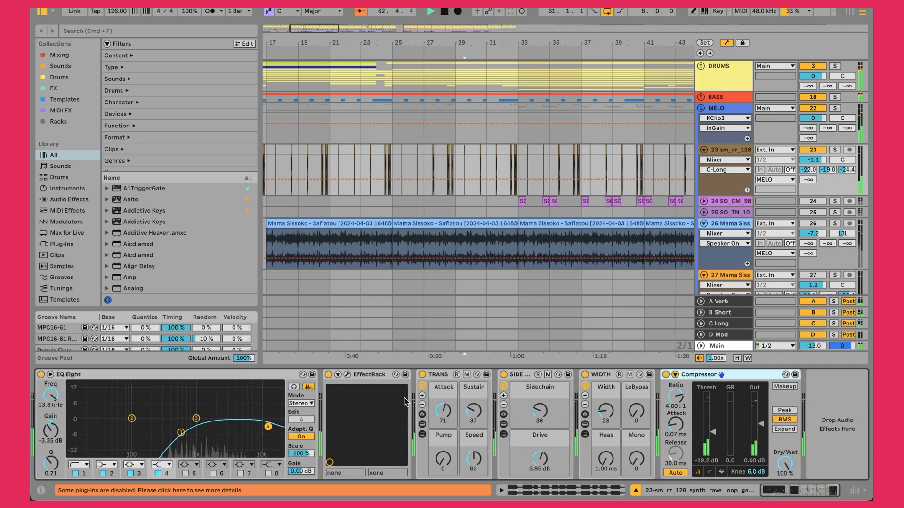
pyautogui.moveTo(380, 43); pyautogui.dragTo(380, 28)
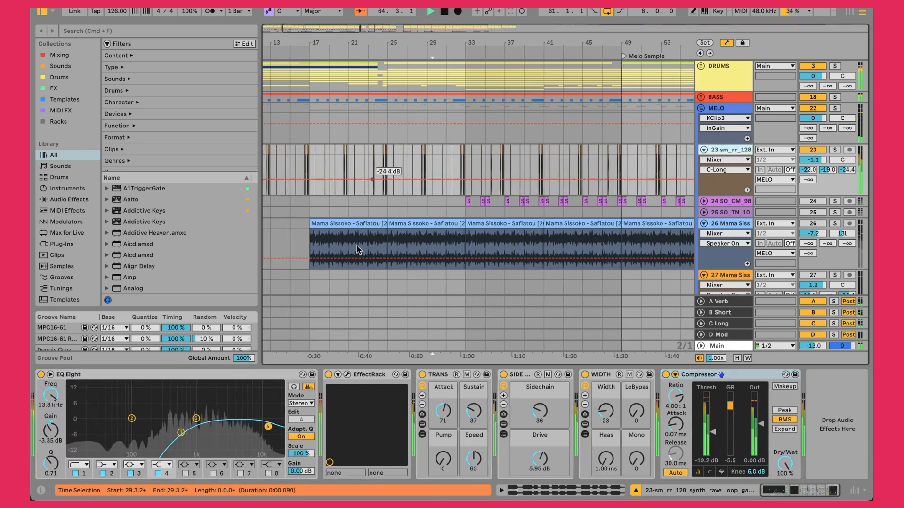
pyautogui.click(184, 373)
pyautogui.click(374, 376)
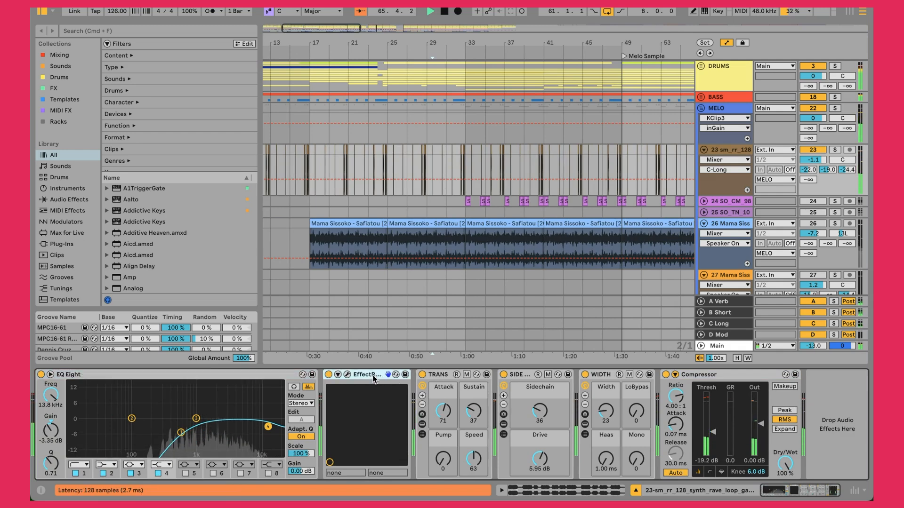
pyautogui.click(439, 376)
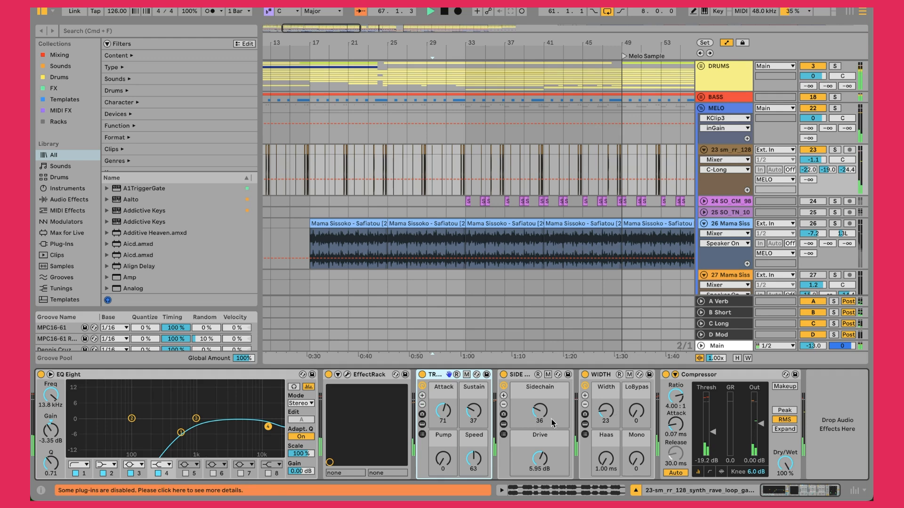
# Step: Activate and unfold track 24, the synth circo train loop, and focus the arrangement on bars 53 to 75
pyautogui.hscroll(10, 610, 229)
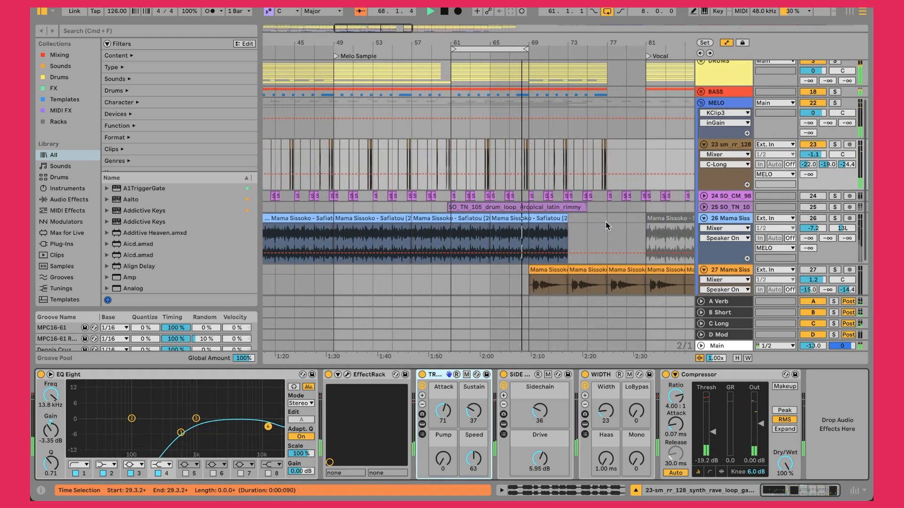
pyautogui.scroll(-1, 606, 222)
pyautogui.scroll(1, 605, 221)
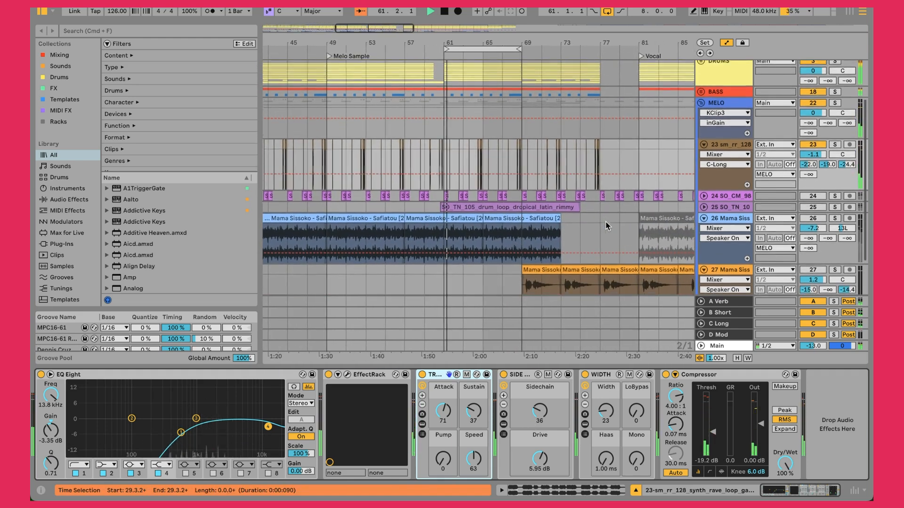
pyautogui.click(704, 199)
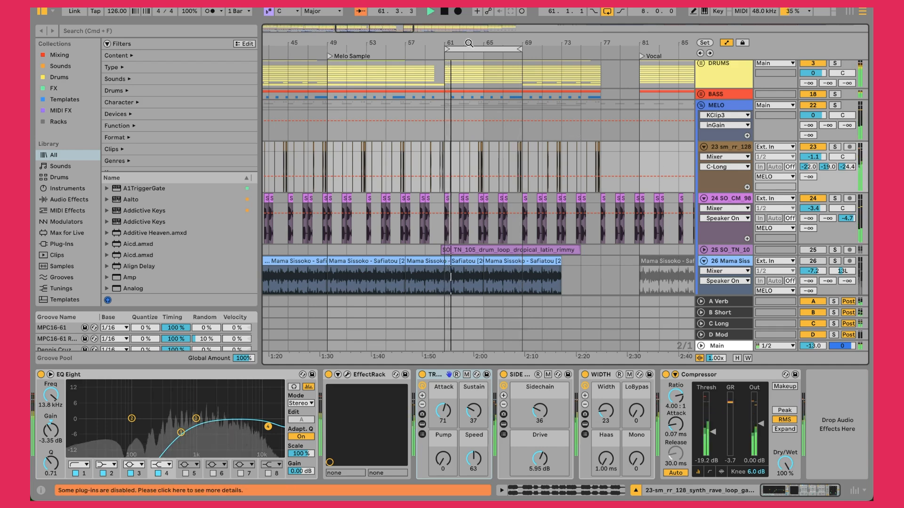
pyautogui.moveTo(443, 40); pyautogui.dragTo(421, 40)
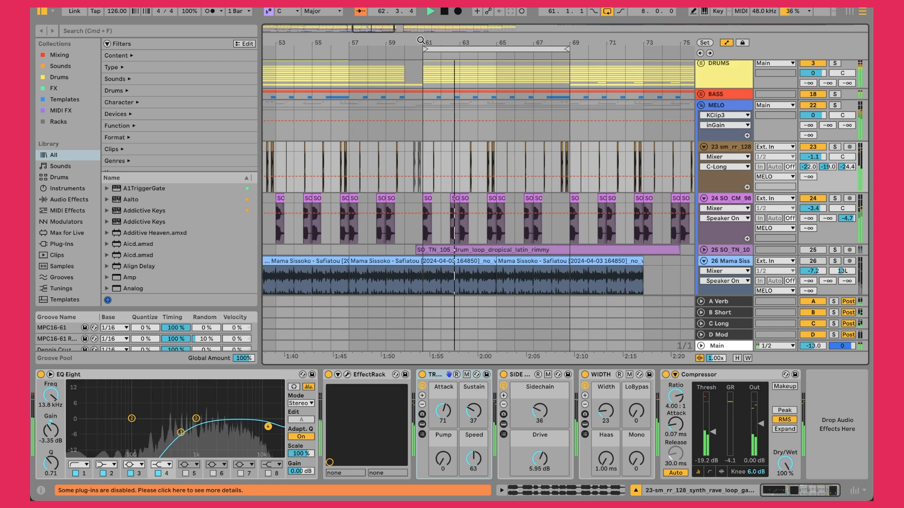
# Step: Display track 24's device chain, view the first ShaperBox 3 plug-in window, and close it again
pyautogui.click(490, 172)
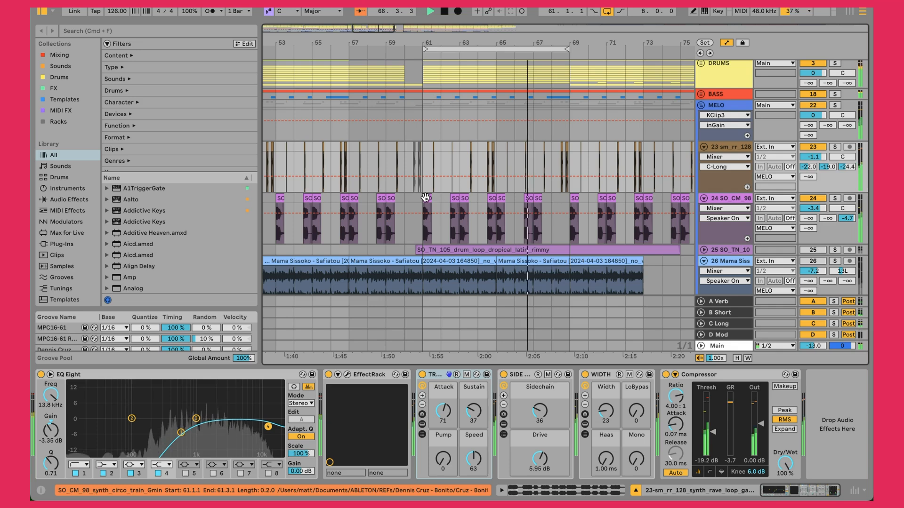
pyautogui.moveTo(545, 196)
pyautogui.mouseDown()
pyautogui.moveTo(668, 203)
pyautogui.moveTo(562, 204)
pyautogui.mouseUp()
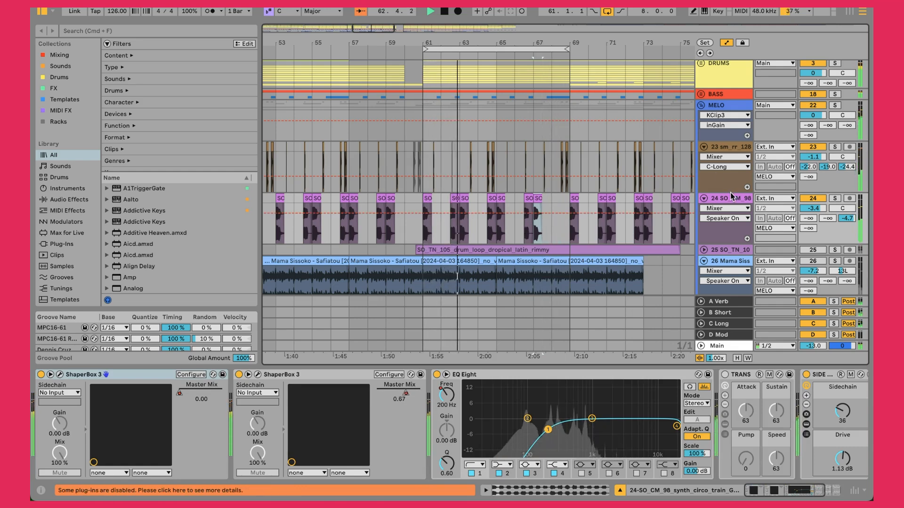
pyautogui.click(60, 375)
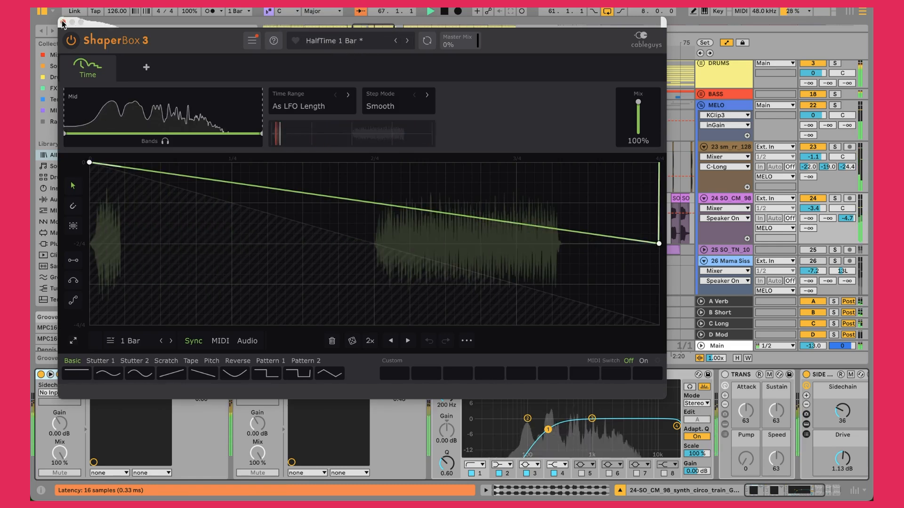
pyautogui.click(63, 23)
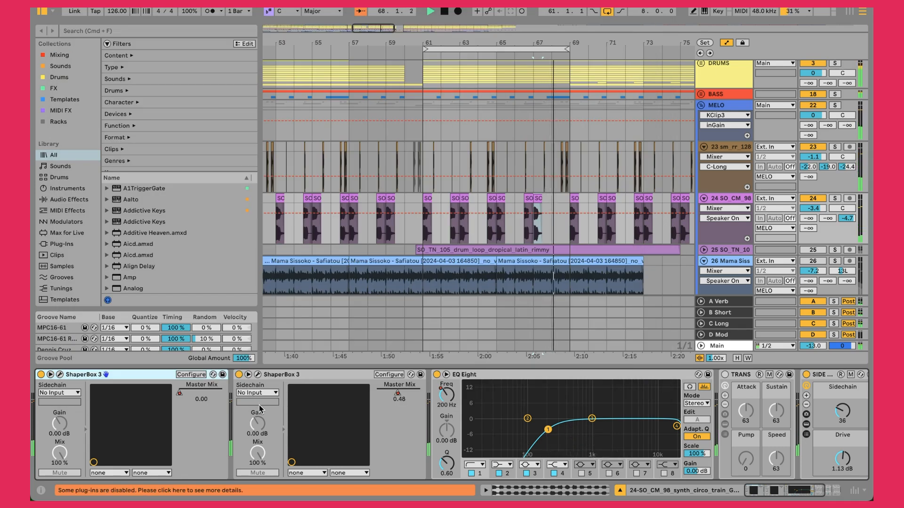
# Step: View track 24's second ShaperBox 3 plug-in window, close it, and examine the remaining devices in the chain
pyautogui.click(258, 375)
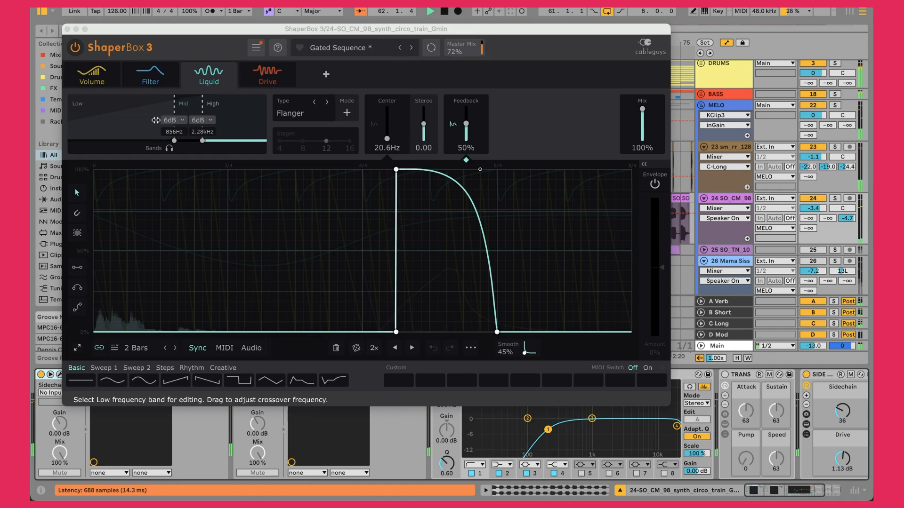
pyautogui.click(67, 29)
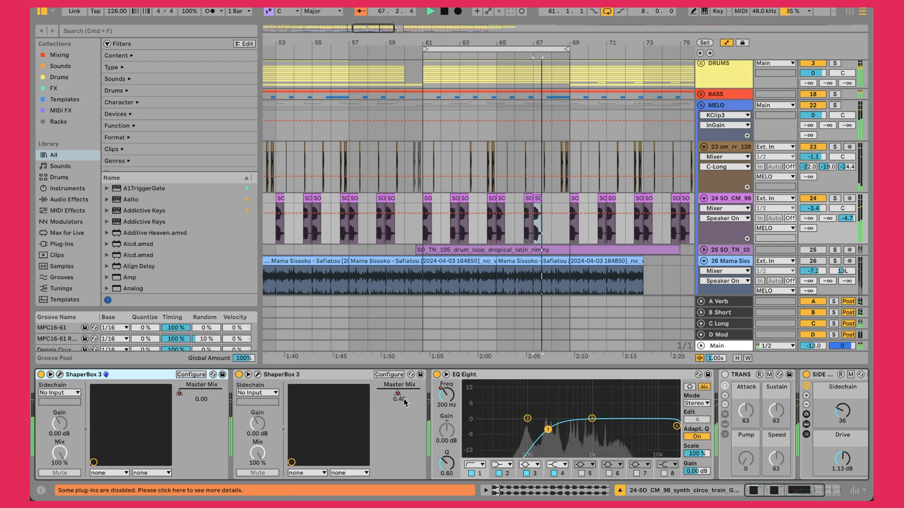
pyautogui.hscroll(5, 530, 408)
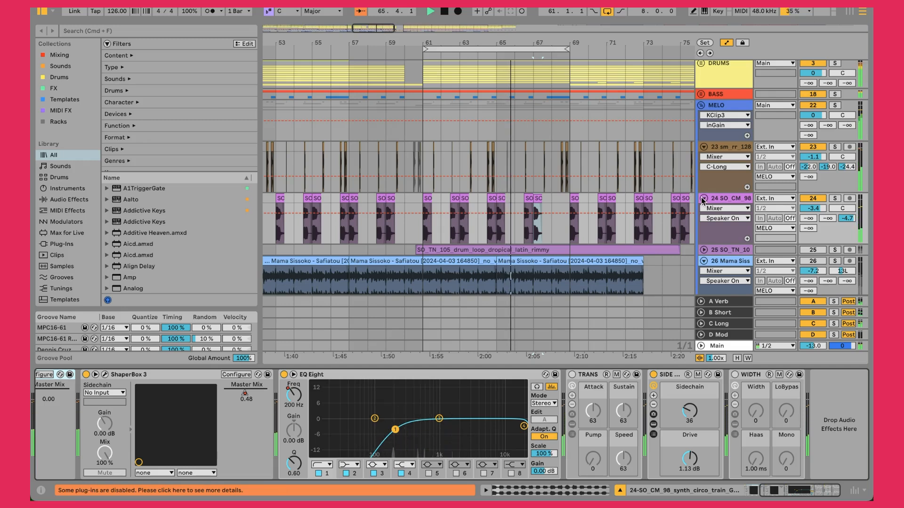
# Step: Activate and unfold track 25, the tropical latin drum loop, and audition it briefly in solo
pyautogui.scroll(-3, 734, 200)
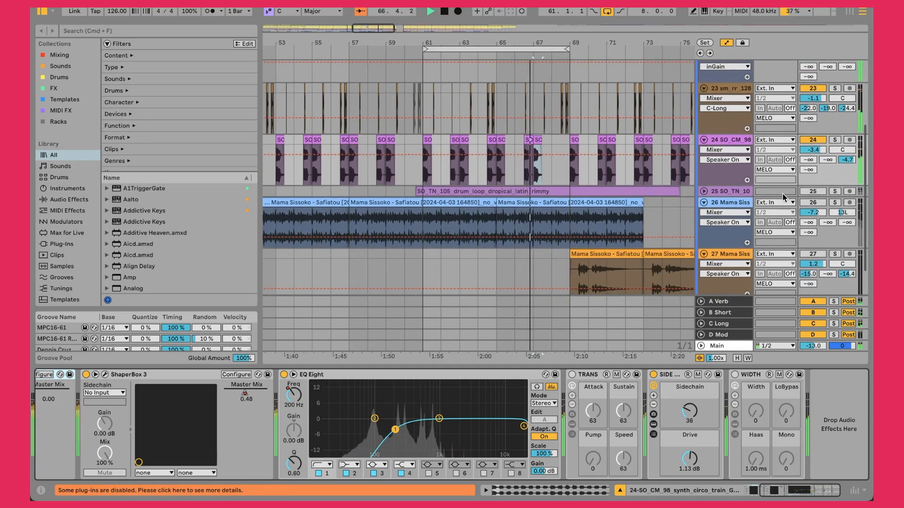
pyautogui.click(805, 192)
pyautogui.click(704, 191)
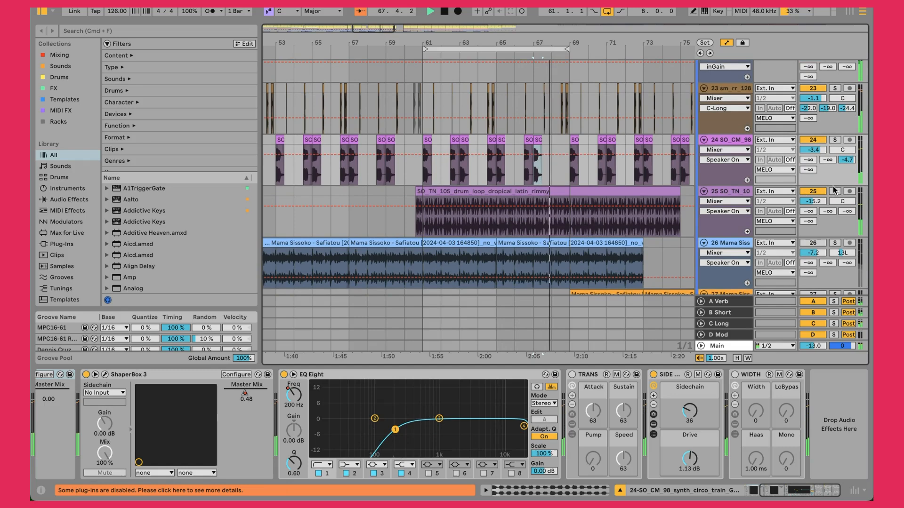
pyautogui.click(835, 191)
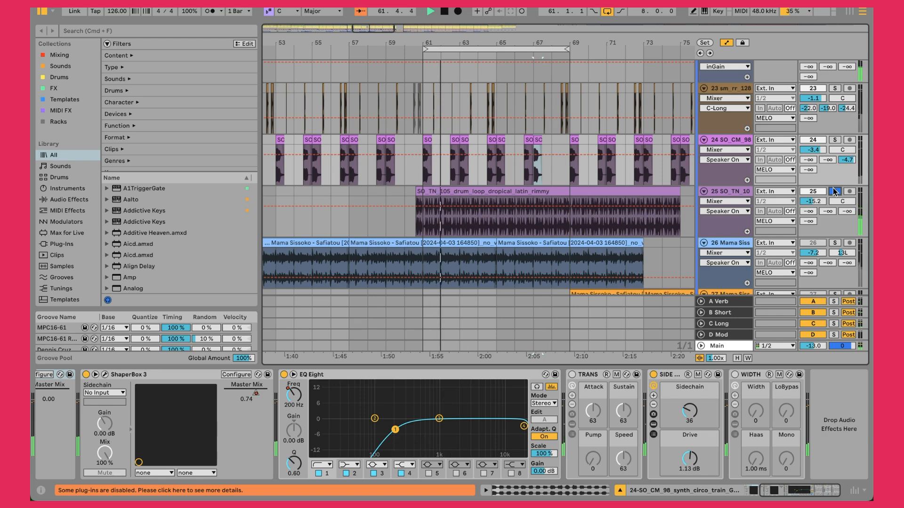
pyautogui.click(834, 192)
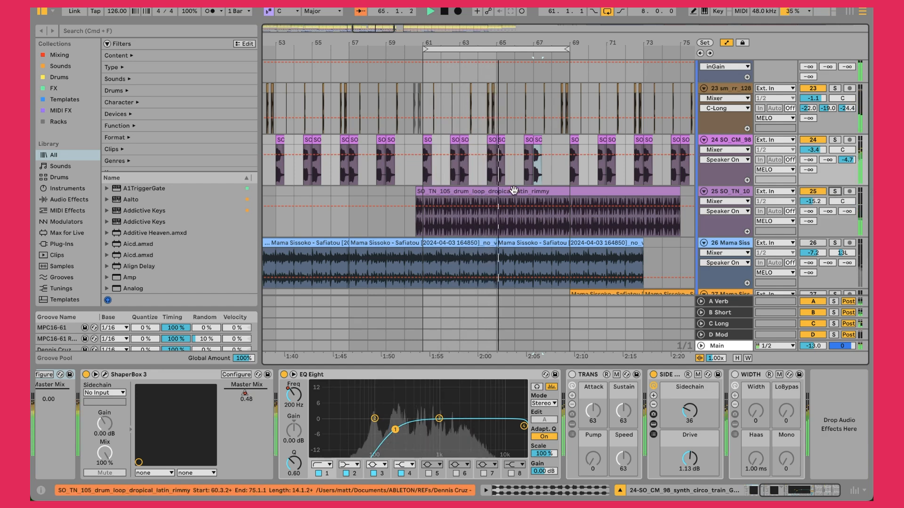
# Step: Display track 25's device chain, select its drum loop clip, and compare its placement with the Dennis Cruz reference and arrangement sections
pyautogui.press('Down')
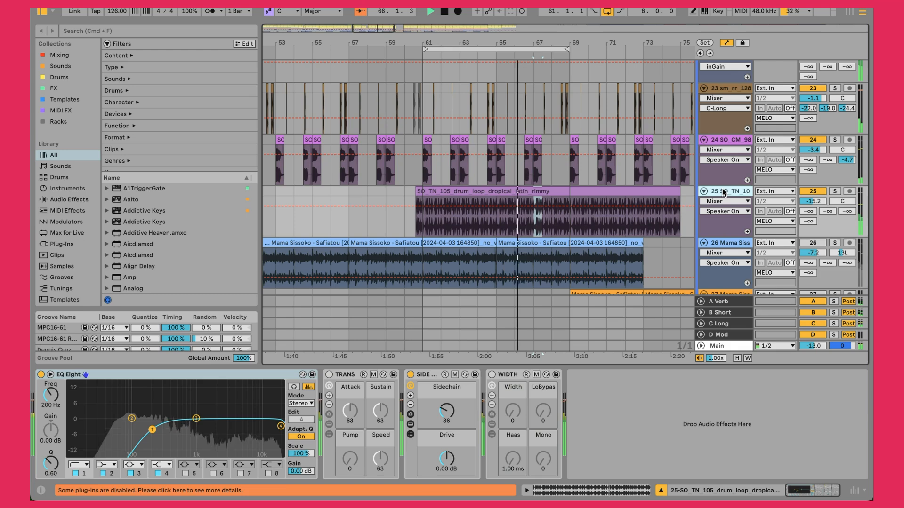
pyautogui.click(530, 188)
pyautogui.scroll(5, 527, 189)
pyautogui.scroll(-5, 523, 186)
pyautogui.scroll(-2, 525, 190)
pyautogui.scroll(8, 517, 184)
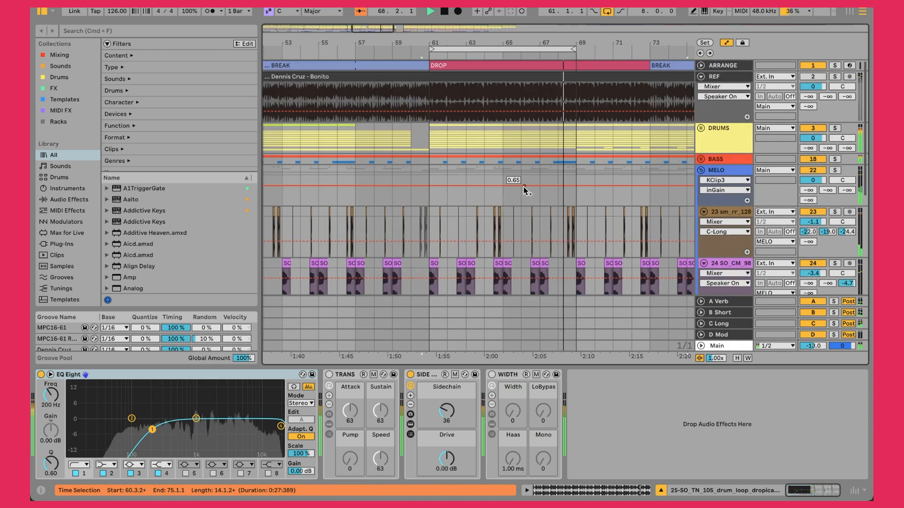
pyautogui.scroll(-6, 413, 192)
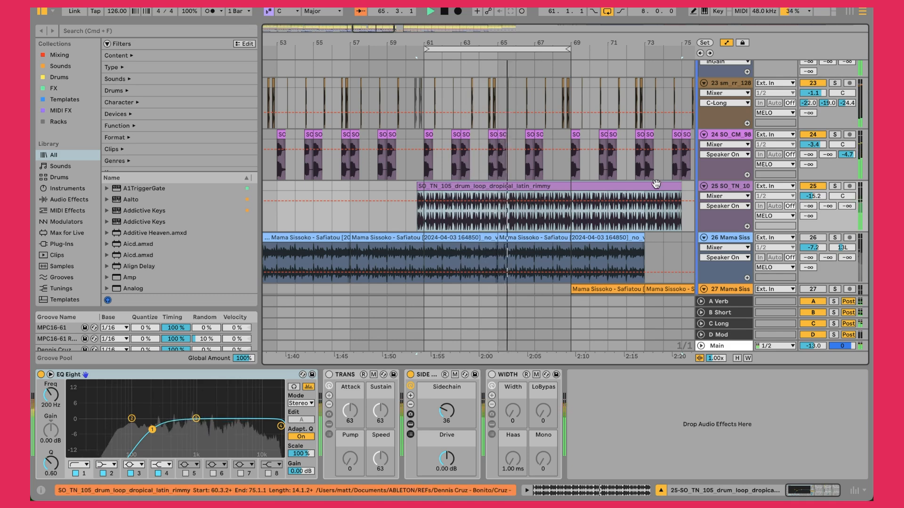
# Step: Activate track 26 and select its Mama Sissoko clip between bars 57 and 65 to display the track's device chain
pyautogui.scroll(-4, 658, 188)
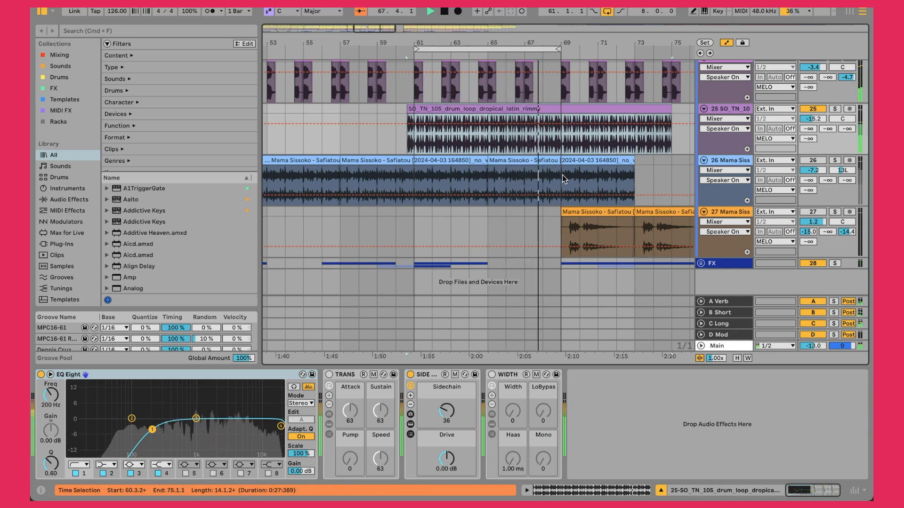
pyautogui.click(448, 160)
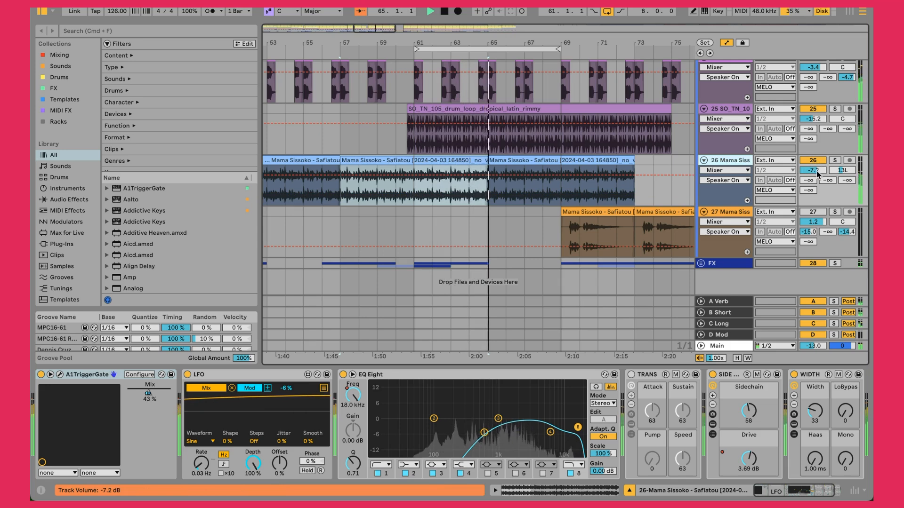
# Step: Try raising track 26's volume to 0.4 dB, and undo the change
pyautogui.moveTo(818, 173)
pyautogui.mouseDown()
pyautogui.moveTo(817, 153)
pyautogui.moveTo(813, 171)
pyautogui.mouseUp()
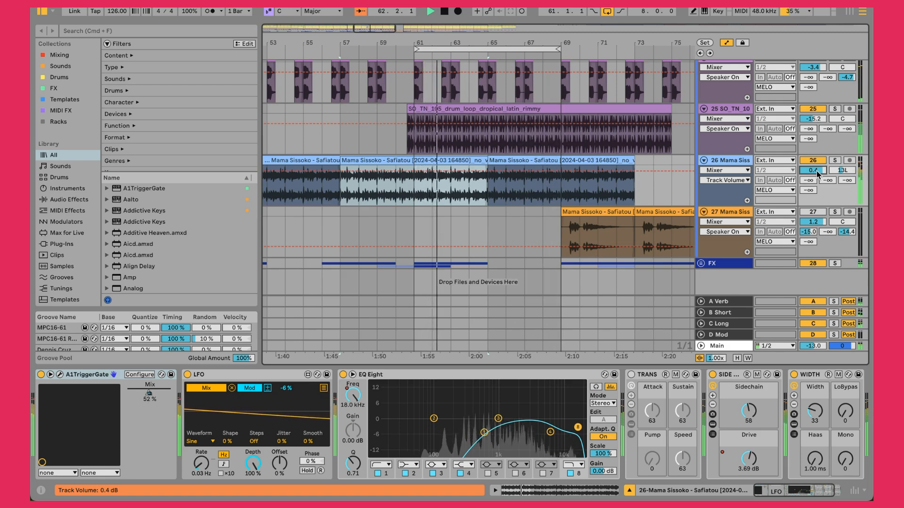
pyautogui.press('super+z')
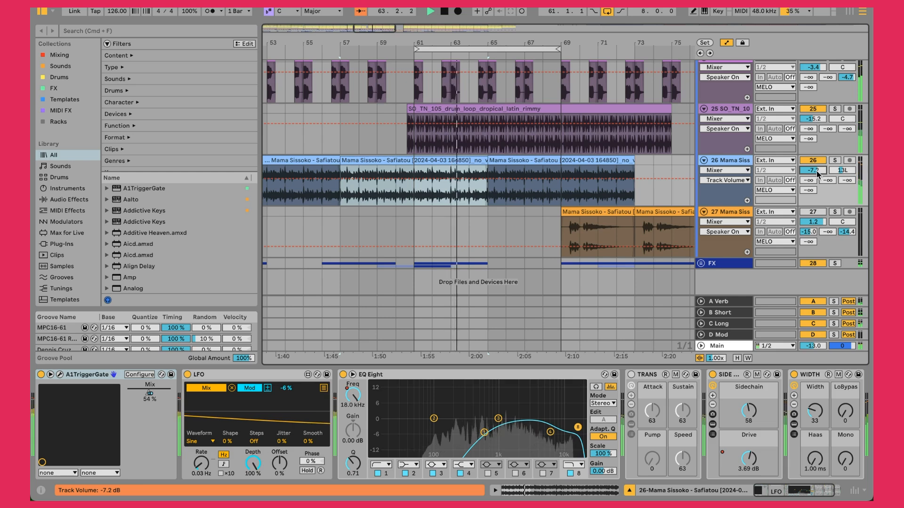
# Step: Try raising track 26's volume to -5.6 dB, and undo the change
pyautogui.moveTo(817, 173); pyautogui.dragTo(817, 166)
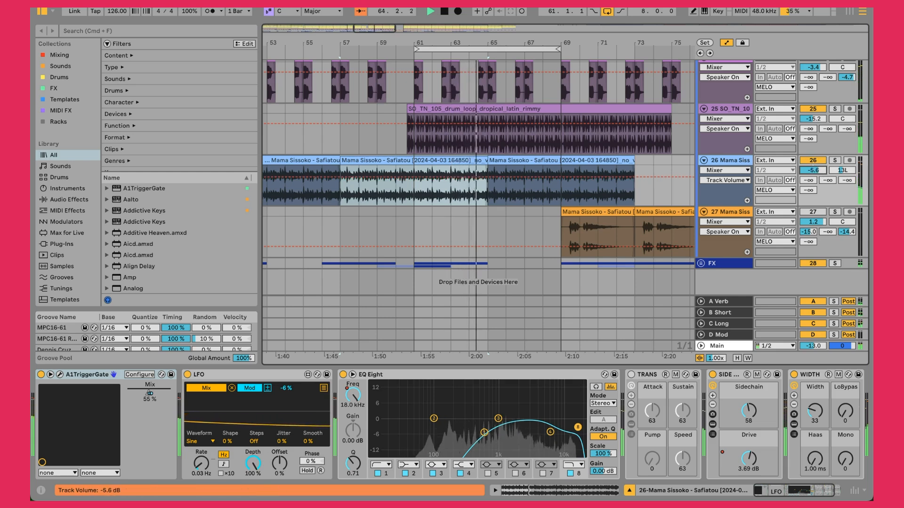
pyautogui.press('super+z')
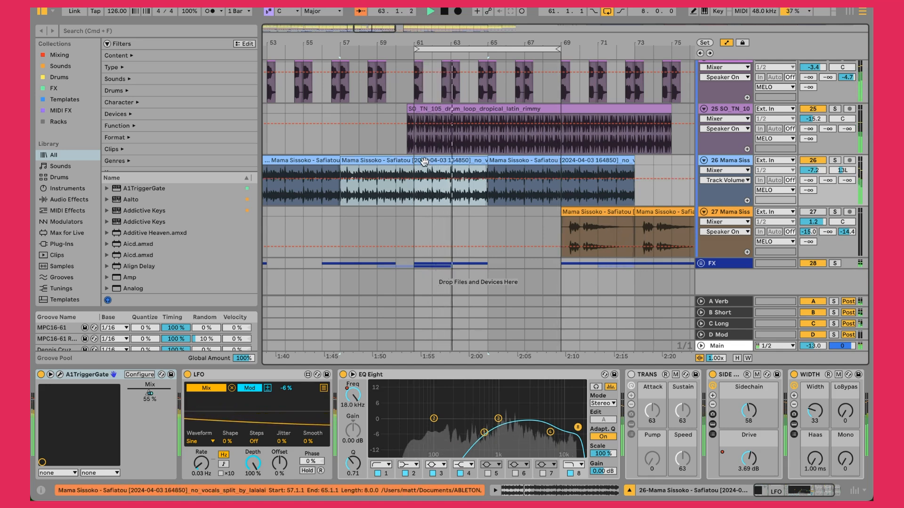
# Step: Inspect the waveform of track 26's selected Mama Sissoko clip and the A1TriggerGate plug-in's window, and close both views
pyautogui.doubleClick(460, 177)
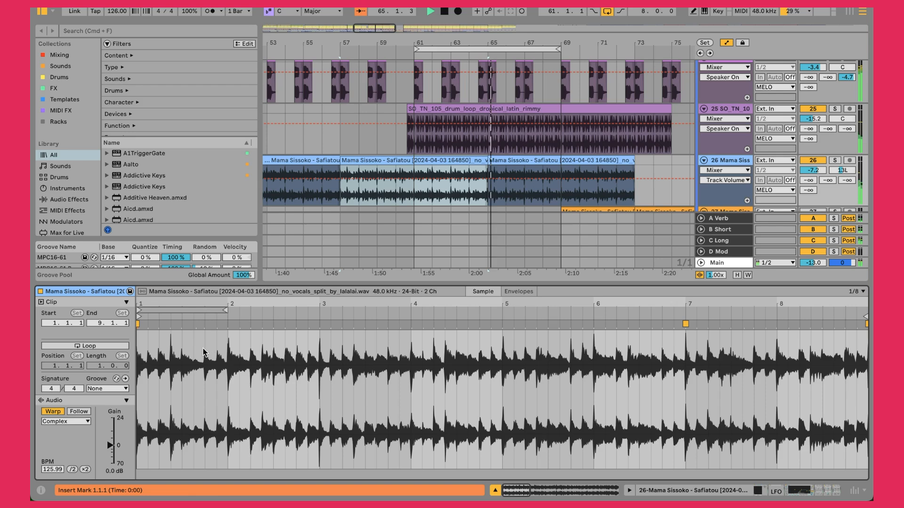
pyautogui.doubleClick(741, 160)
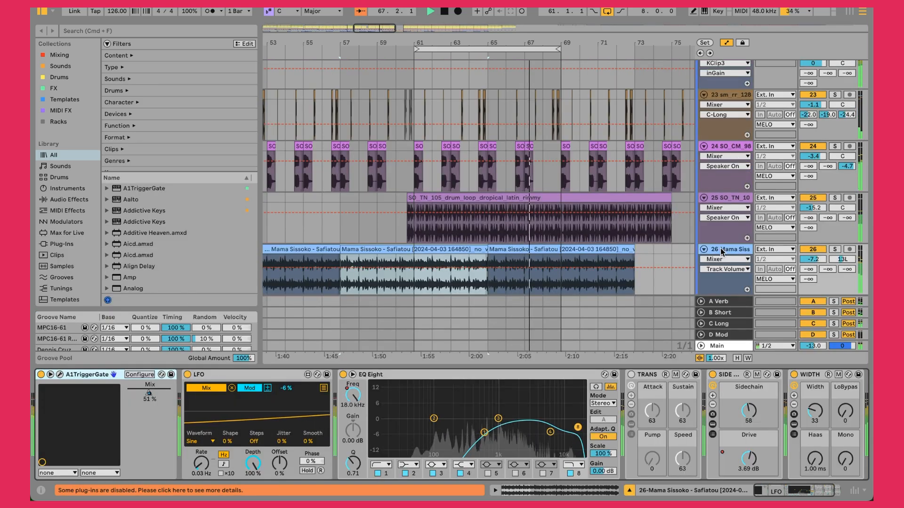
pyautogui.click(60, 374)
pyautogui.moveTo(256, 145)
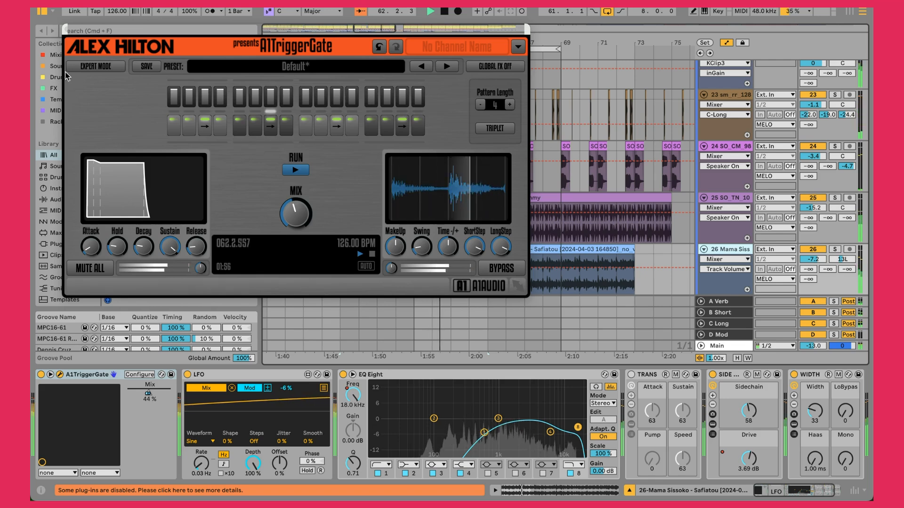
pyautogui.press('super+alt+p')
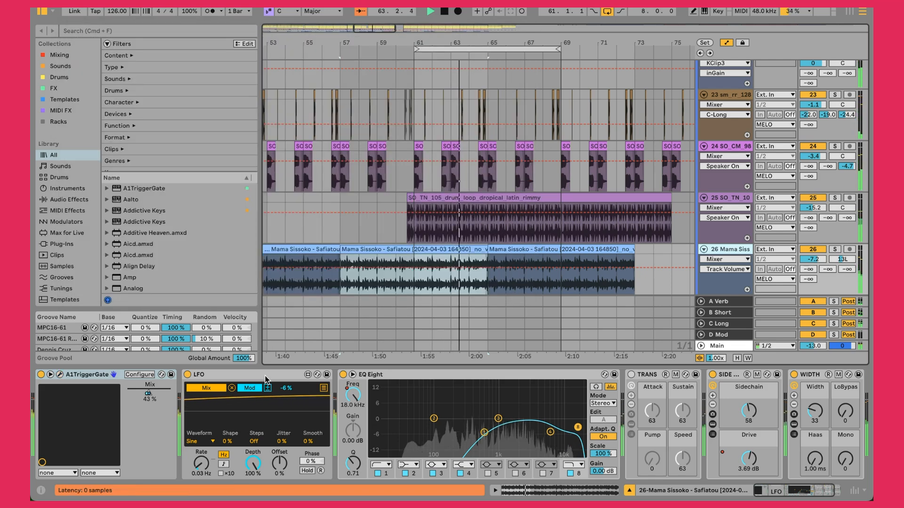
# Step: Examine the LFO mapped to A1TriggerGate's Mix and the EQ Eight, transient, sidechain and width devices further along track 26's chain
pyautogui.click(205, 384)
pyautogui.click(148, 393)
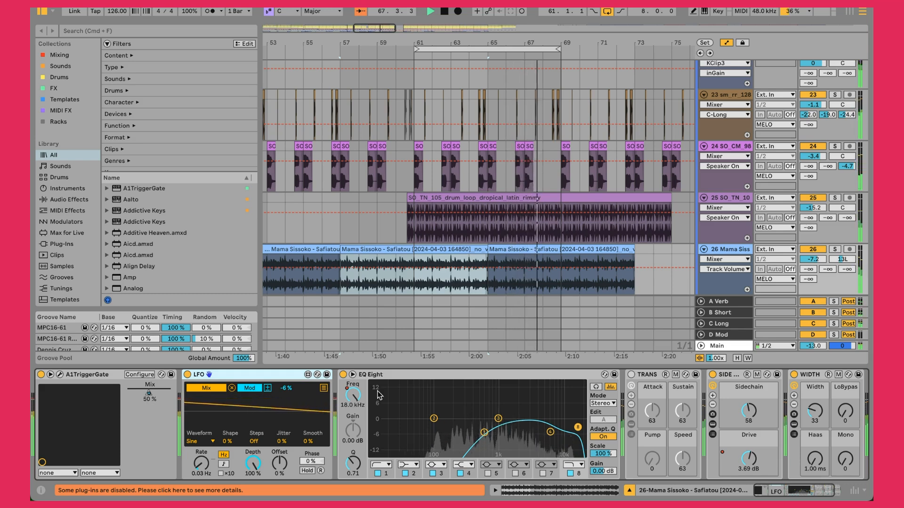
pyautogui.click(396, 376)
pyautogui.hscroll(3, 506, 428)
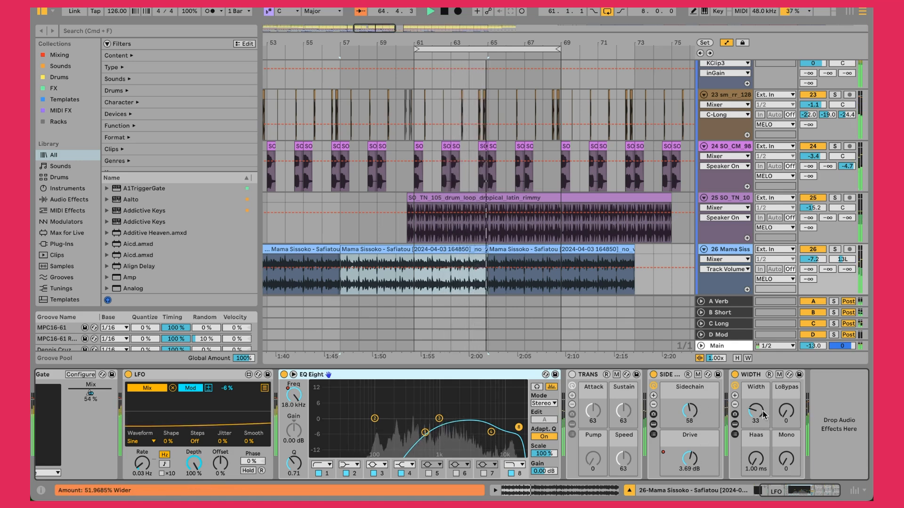
# Step: Loop the DROP section from bar 97 to bar 113 and restart playback from its beginning
pyautogui.scroll(-5, 517, 264)
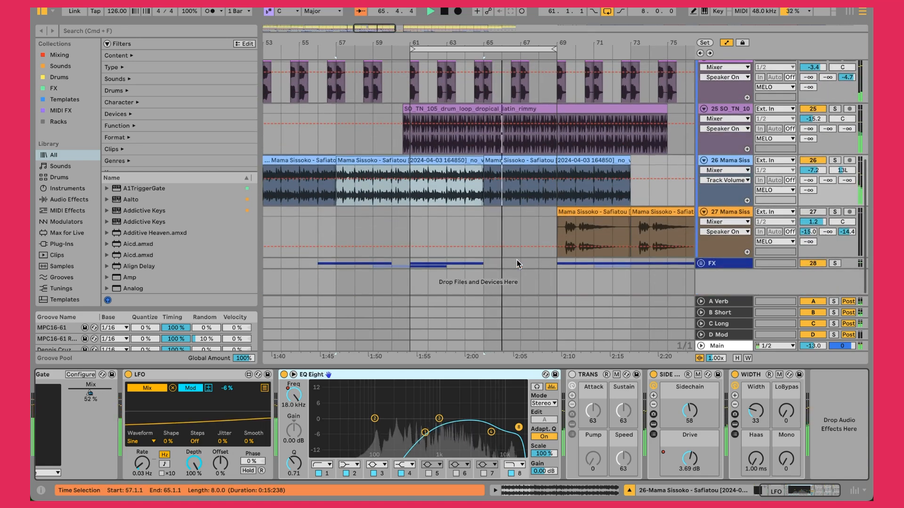
pyautogui.scroll(12, 516, 263)
pyautogui.scroll(-12, 516, 262)
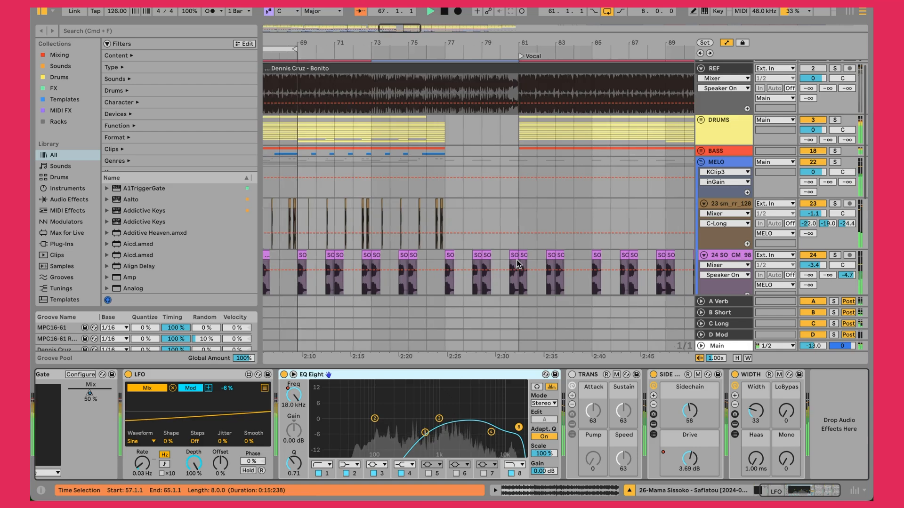
pyautogui.scroll(10, 516, 264)
pyautogui.hscroll(15, 517, 263)
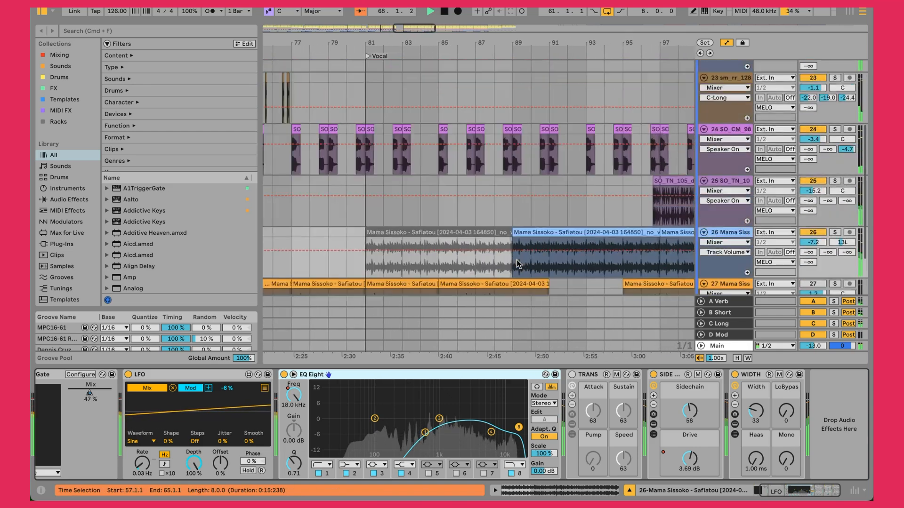
pyautogui.scroll(-10, 516, 264)
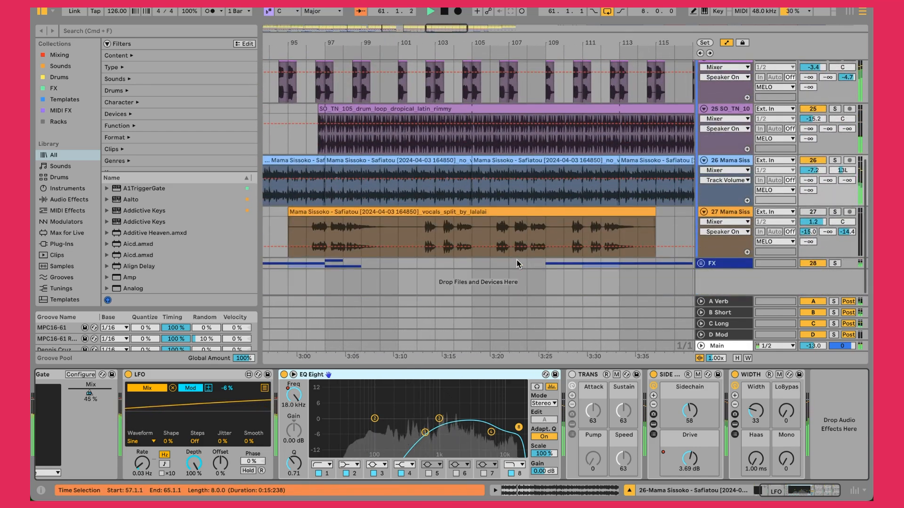
pyautogui.scroll(12, 517, 264)
pyautogui.click(437, 64)
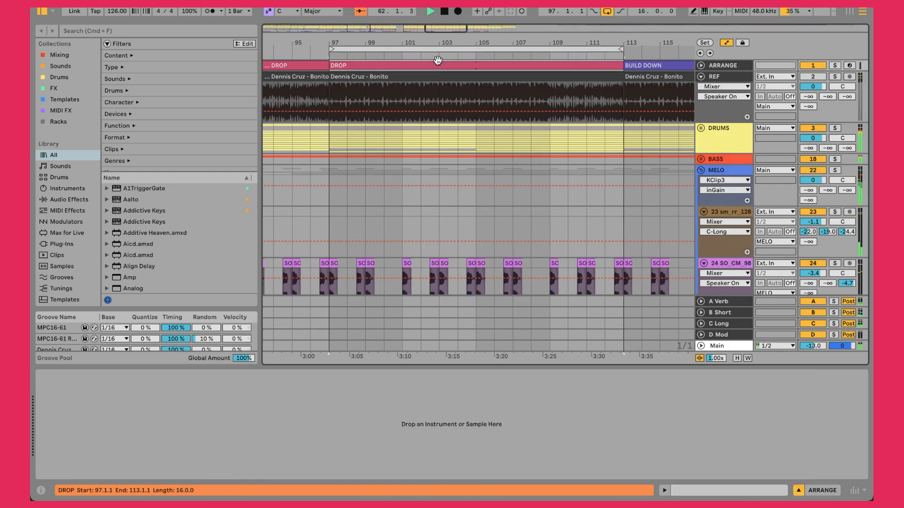
pyautogui.press('space')
pyautogui.press('space')
# Step: Display the device chain of track 27, the Mama Sissoko vocal, while the looped drop plays
pyautogui.scroll(-6, 499, 126)
pyautogui.scroll(-3, 499, 130)
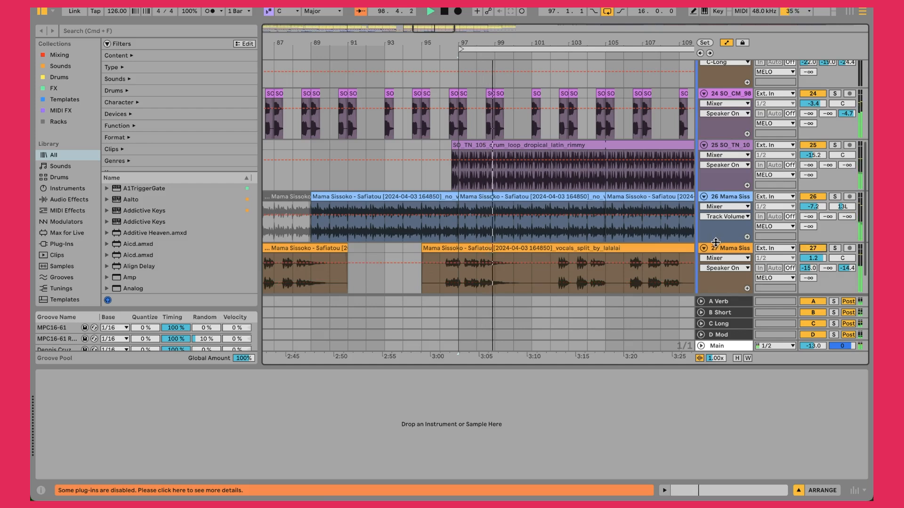
pyautogui.click(446, 287)
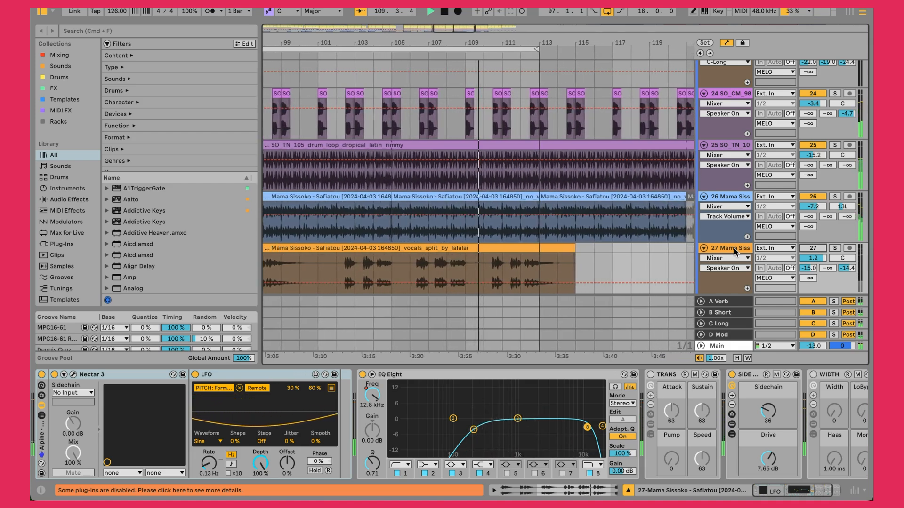
pyautogui.hscroll(-1, 347, 256)
pyautogui.hscroll(-1, 346, 256)
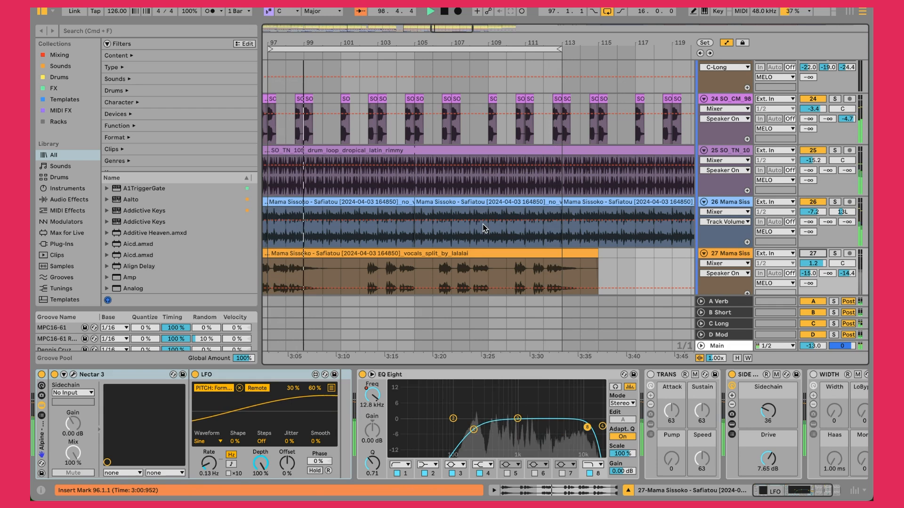
pyautogui.scroll(-2, 485, 229)
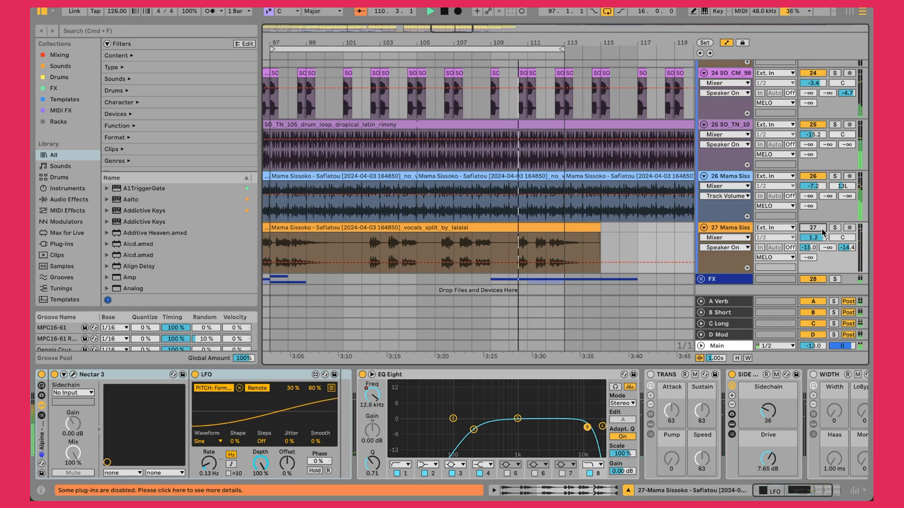
pyautogui.doubleClick(734, 230)
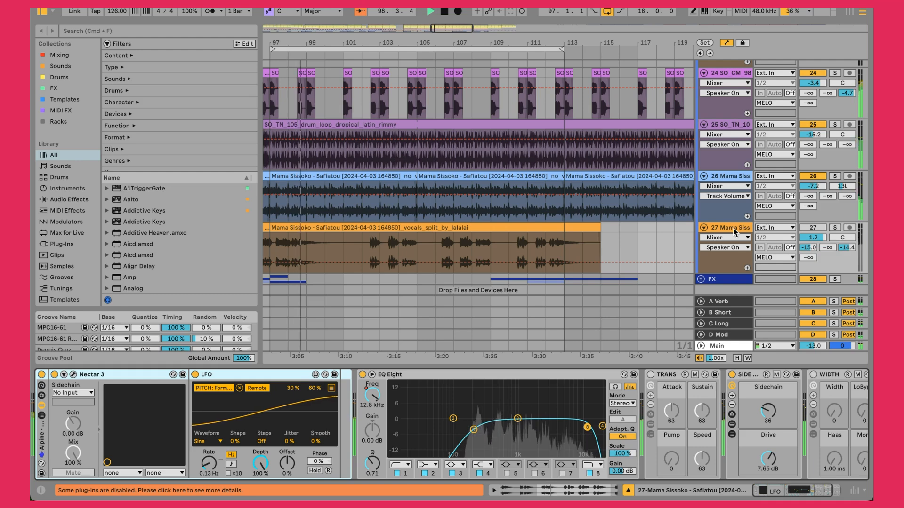
# Step: Inspect the waveform of track 27's vocal clip from bar 95 to 115, and return to the track's device chain
pyautogui.doubleClick(286, 249)
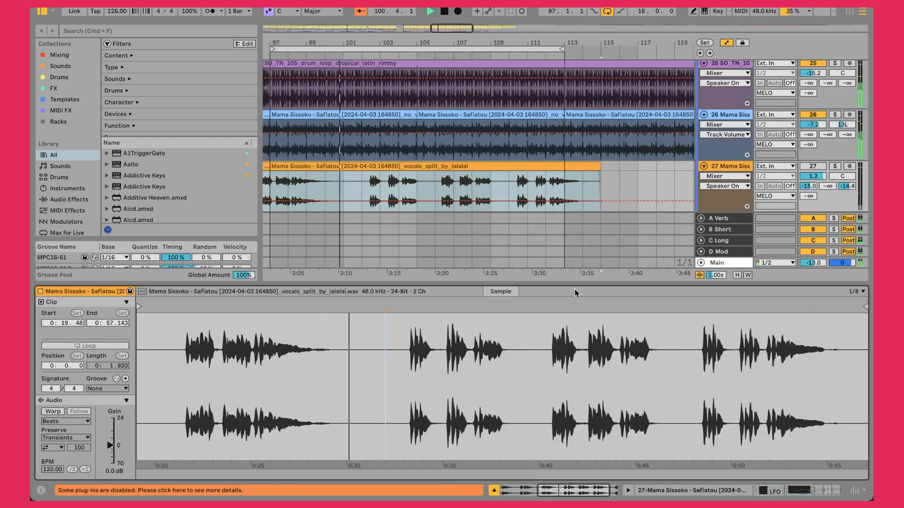
pyautogui.click(731, 167)
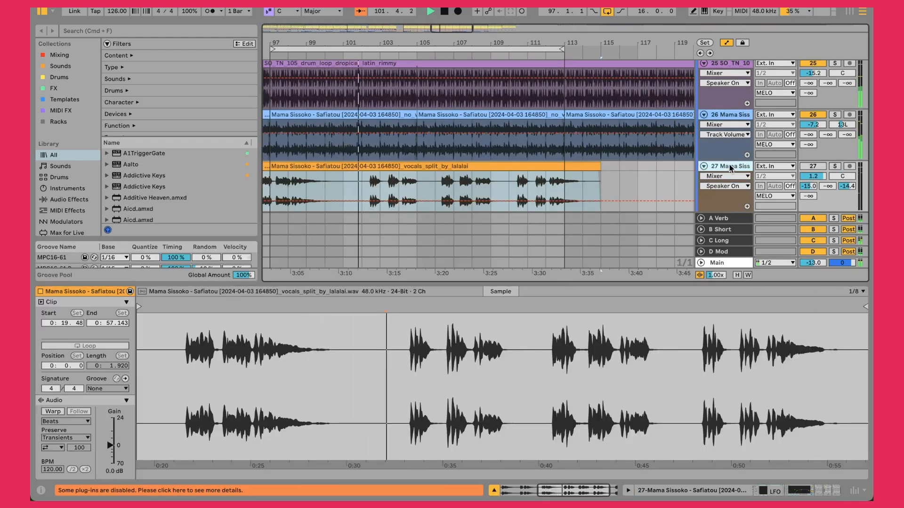
pyautogui.doubleClick(730, 167)
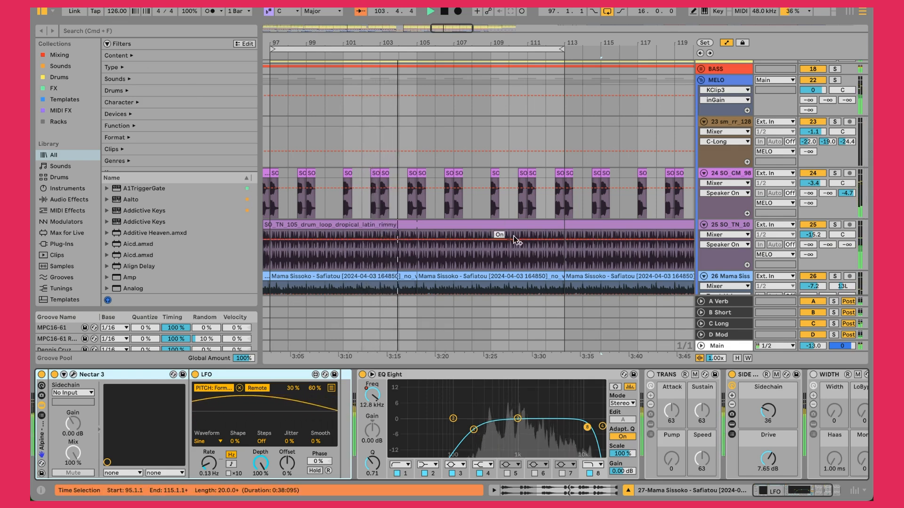
pyautogui.scroll(-5, 516, 240)
pyautogui.click(730, 217)
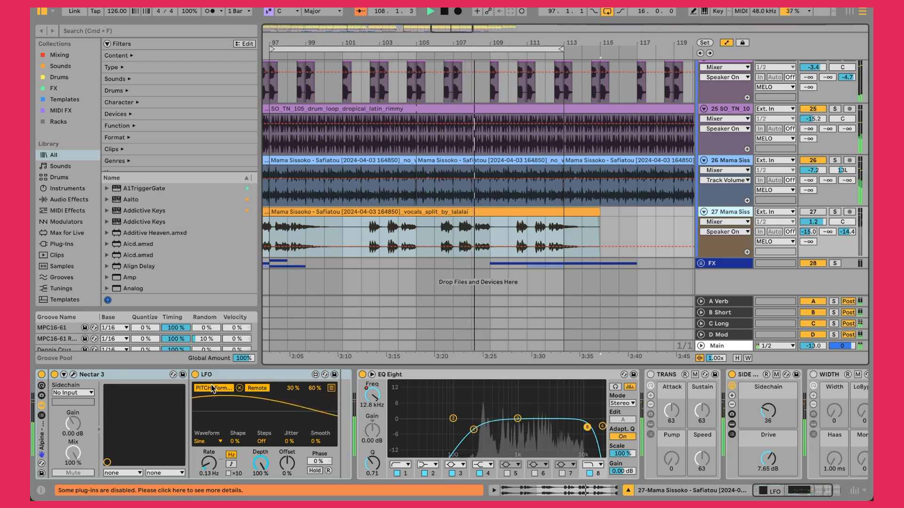
# Step: Review Nectar 3's pitch settings, close its window, and examine the remaining effects through to WIDTH on track 27
pyautogui.click(73, 377)
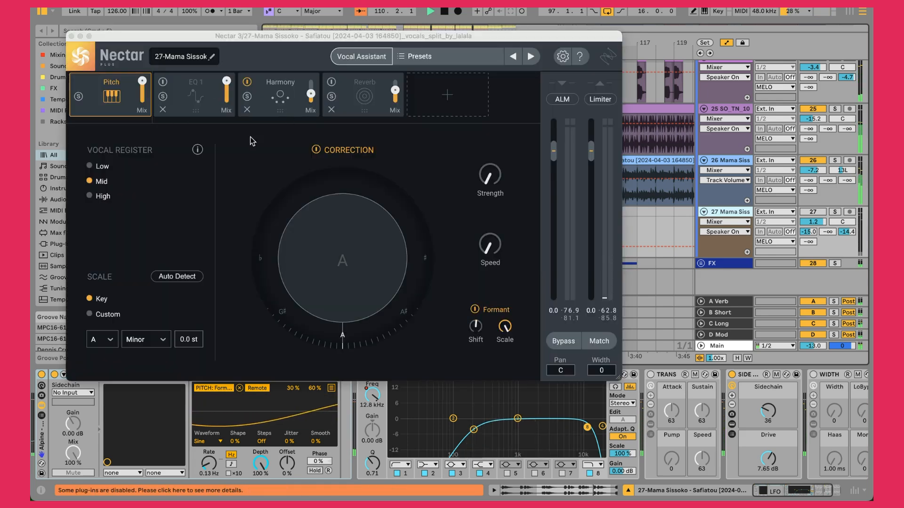
pyautogui.click(71, 37)
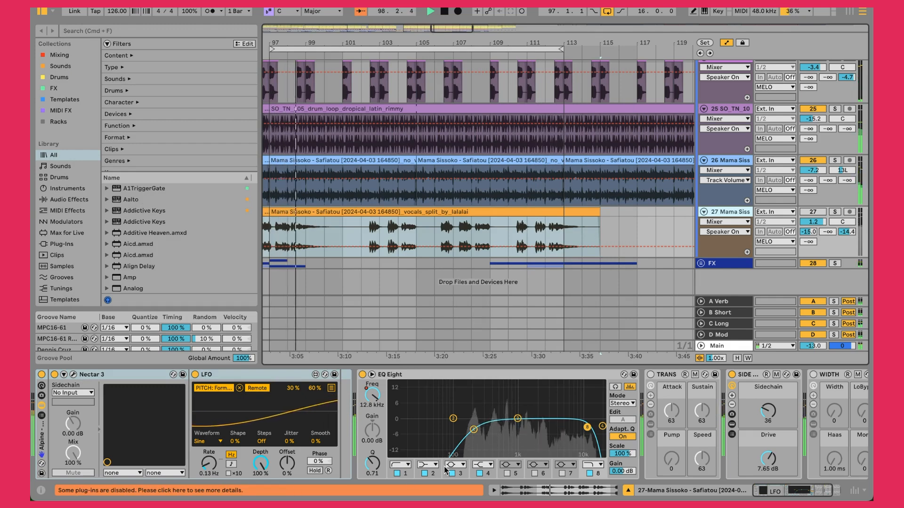
pyautogui.hscroll(2, 467, 428)
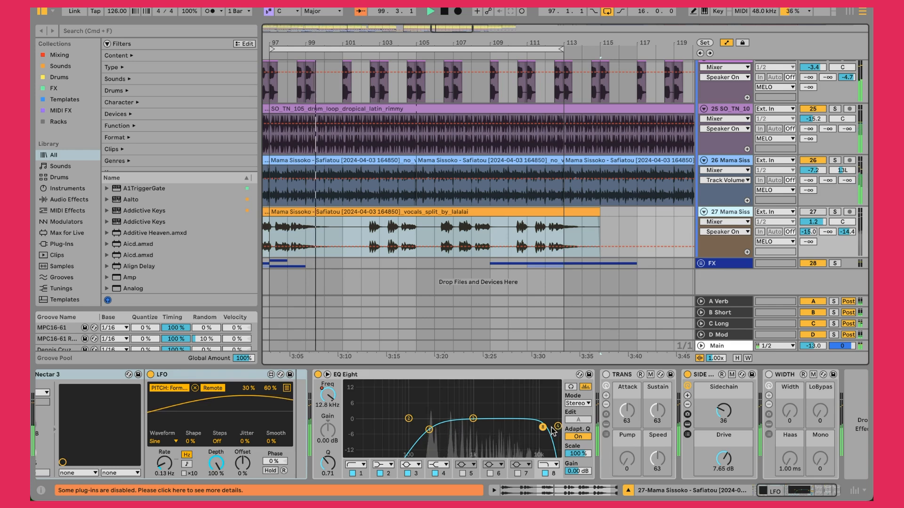
pyautogui.hscroll(3, 553, 431)
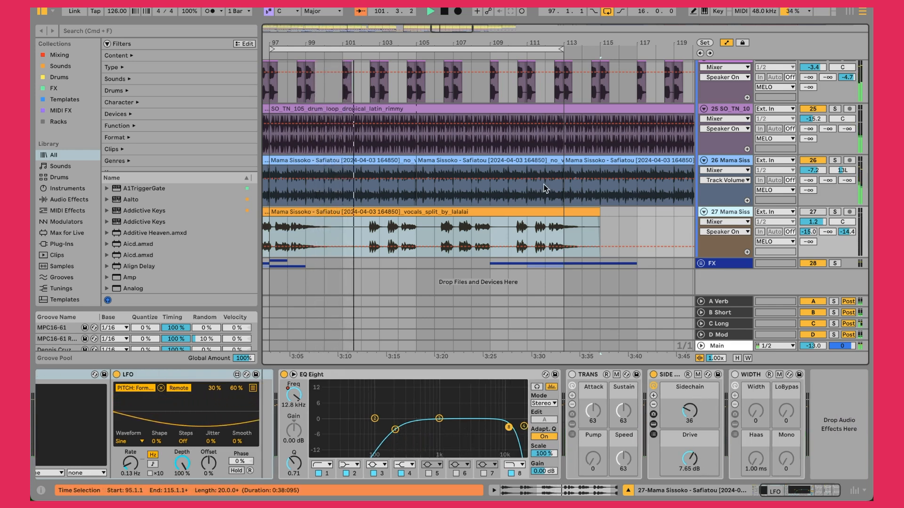
# Step: Compare track 27's vocal clip with the DROP section, the Dennis Cruz reference and the other melodic layers
pyautogui.scroll(5, 491, 161)
pyautogui.hscroll(-3, 491, 161)
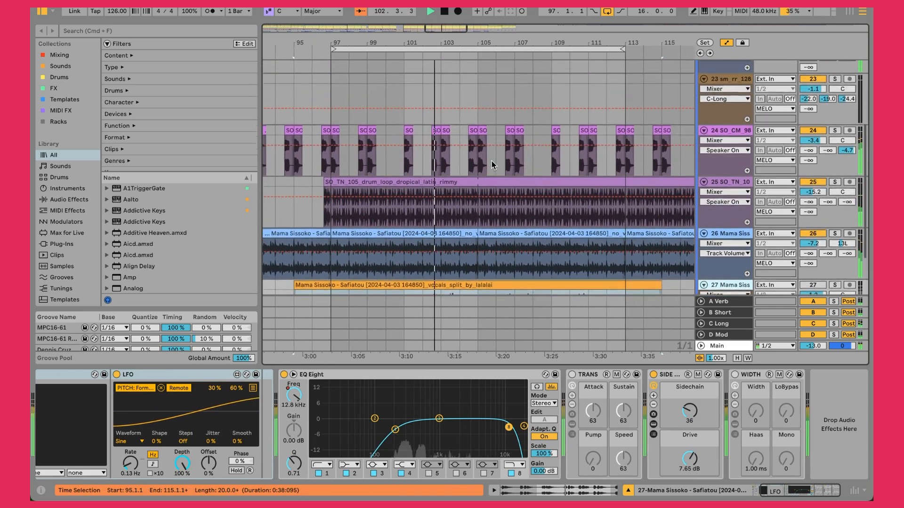
pyautogui.scroll(5, 491, 161)
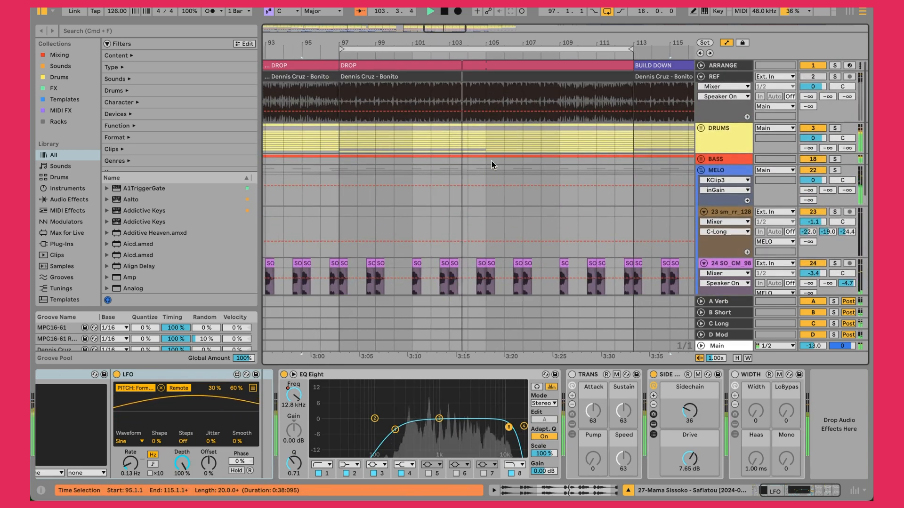
pyautogui.scroll(-1, 492, 161)
pyautogui.scroll(-6, 492, 161)
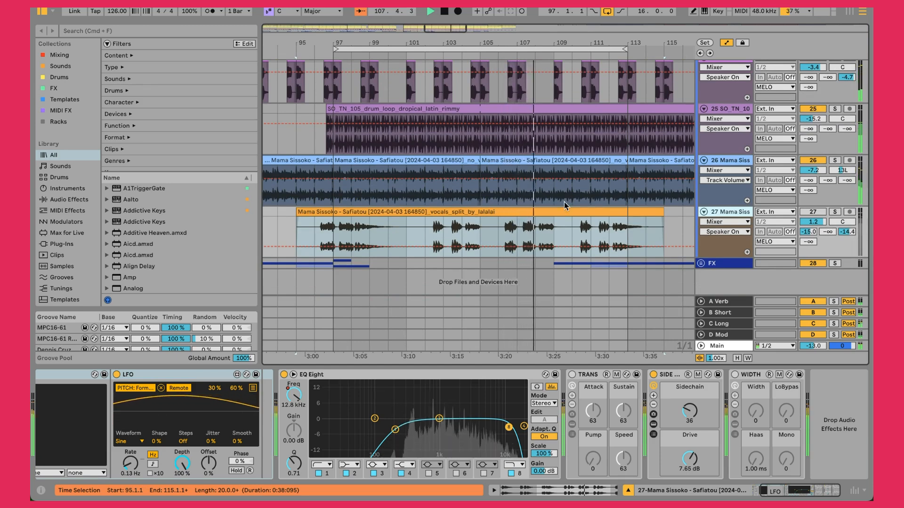
pyautogui.scroll(3, 564, 202)
pyautogui.scroll(5, 563, 202)
pyautogui.scroll(-8, 563, 202)
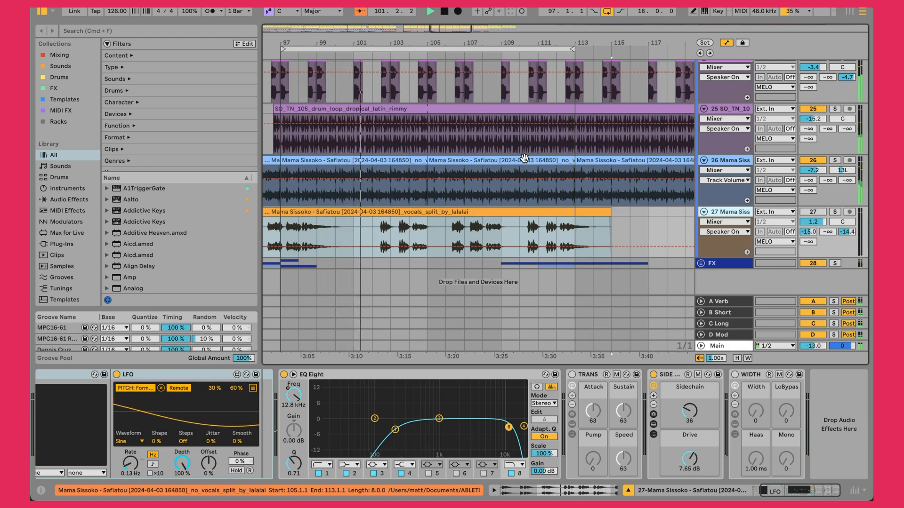
pyautogui.moveTo(525, 175)
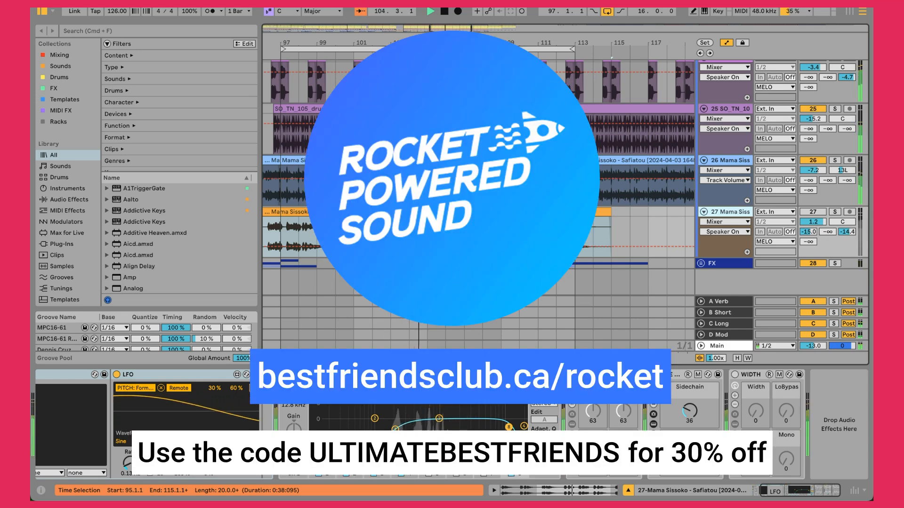
# Step: Unfold the DRUMS group, view the device chains of the Kick, Snare and HH tracks, and fold the group again
pyautogui.scroll(10, 710, 121)
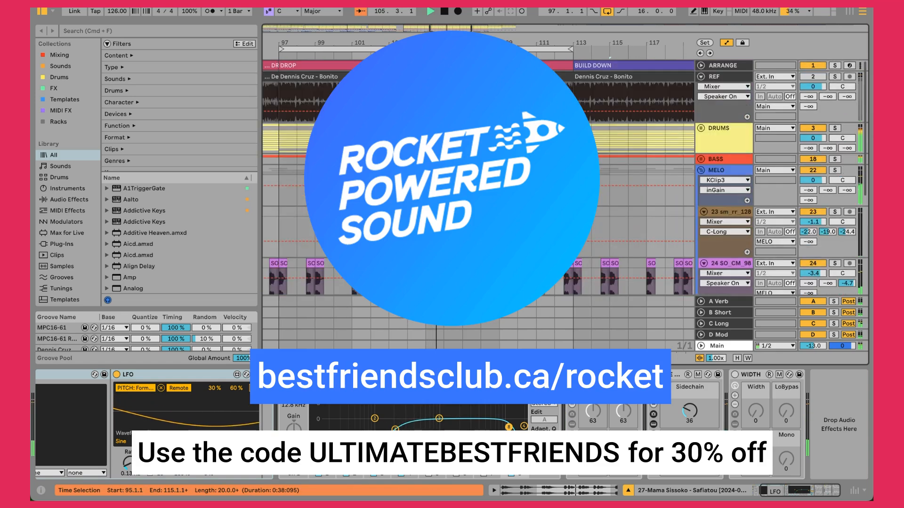
pyautogui.click(701, 128)
pyautogui.click(724, 193)
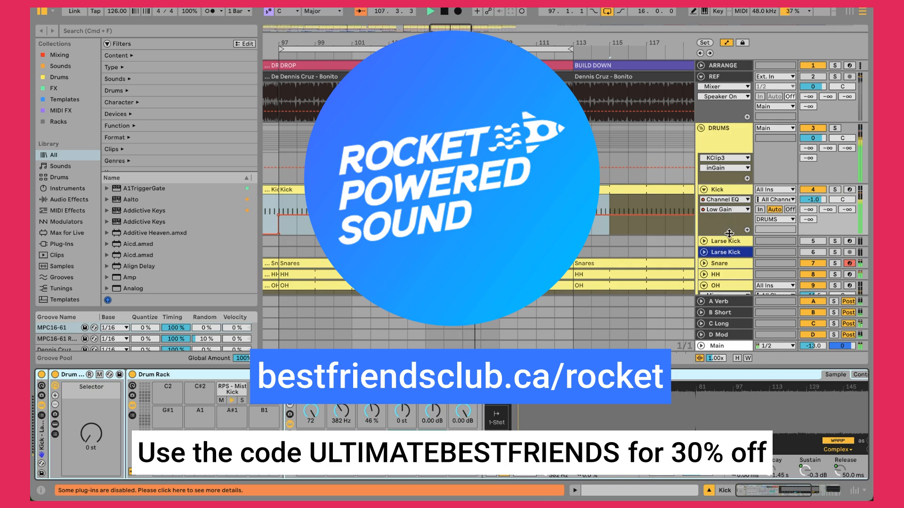
pyautogui.scroll(-2, 729, 233)
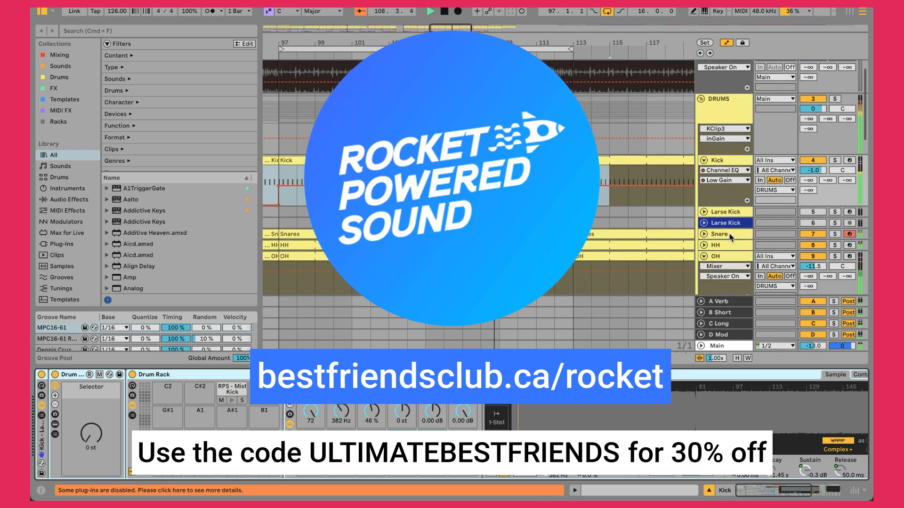
pyautogui.click(730, 233)
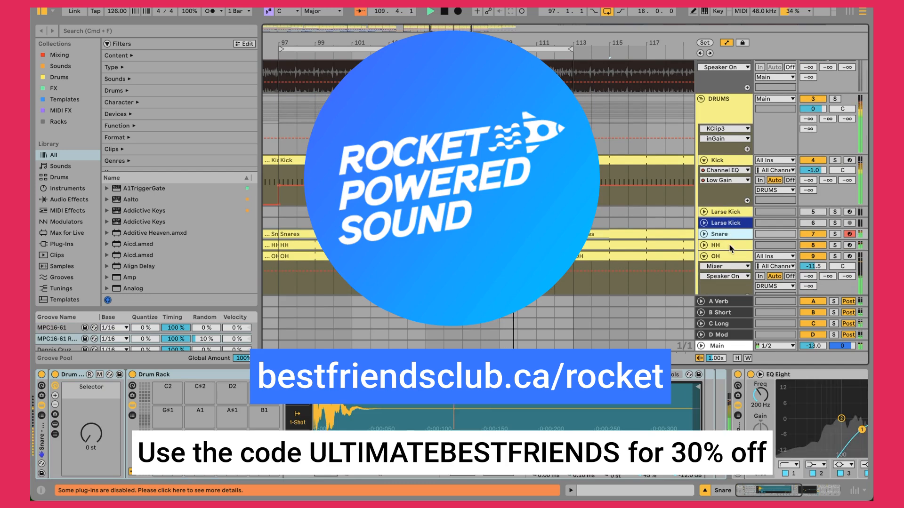
pyautogui.click(732, 245)
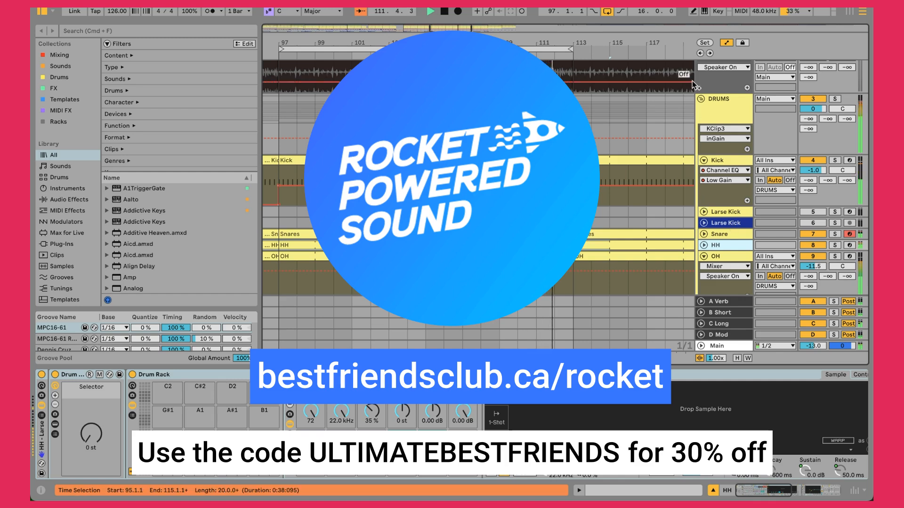
pyautogui.click(701, 99)
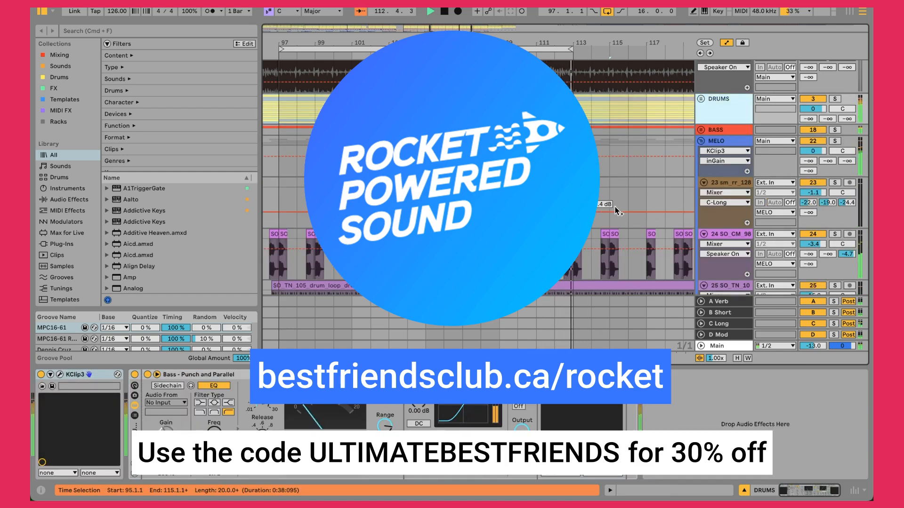